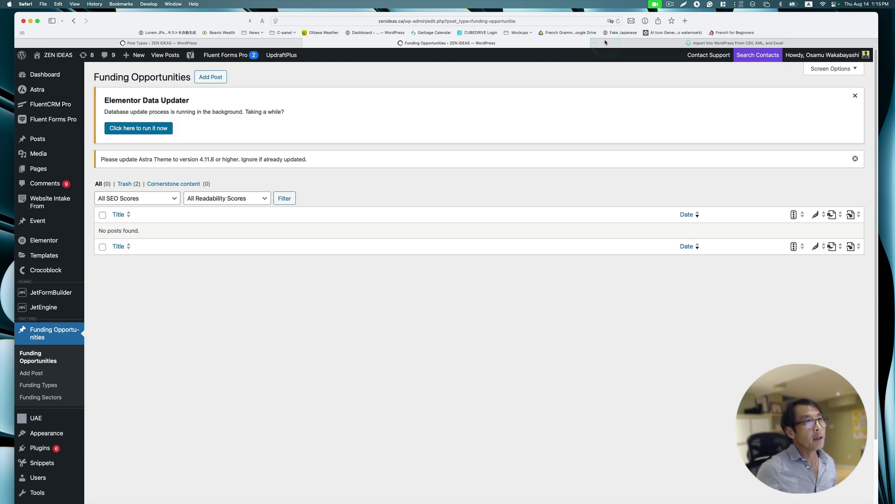
# Review the WP All Import page and its pricing packages, checking the import add-ons listed for JetEngine.
pyautogui.click(635, 45)
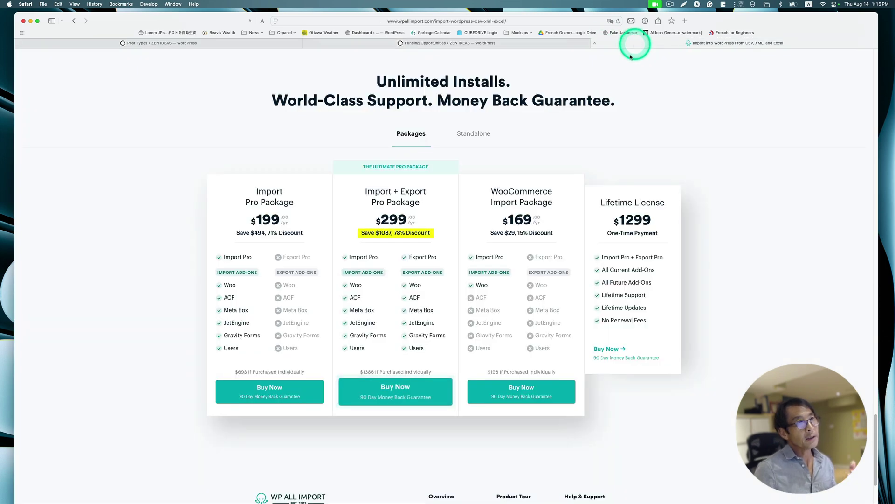
pyautogui.scroll(15, 497, 188)
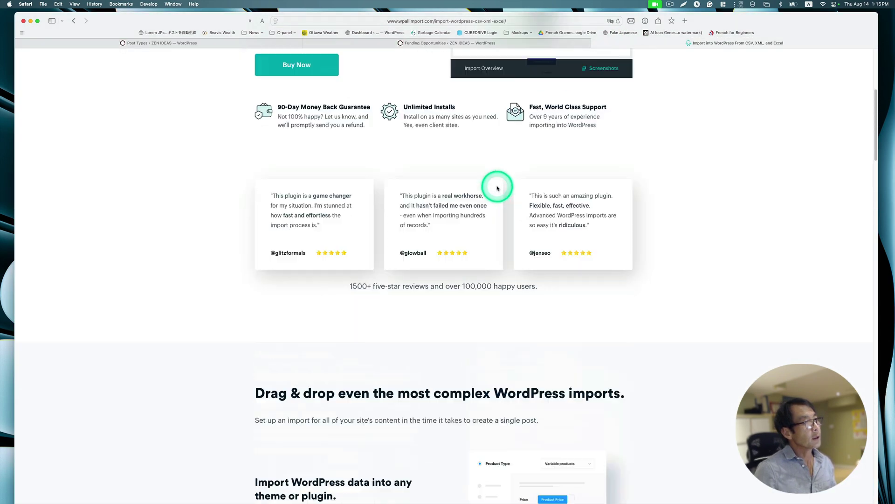
pyautogui.scroll(5, 497, 188)
pyautogui.scroll(-12, 497, 187)
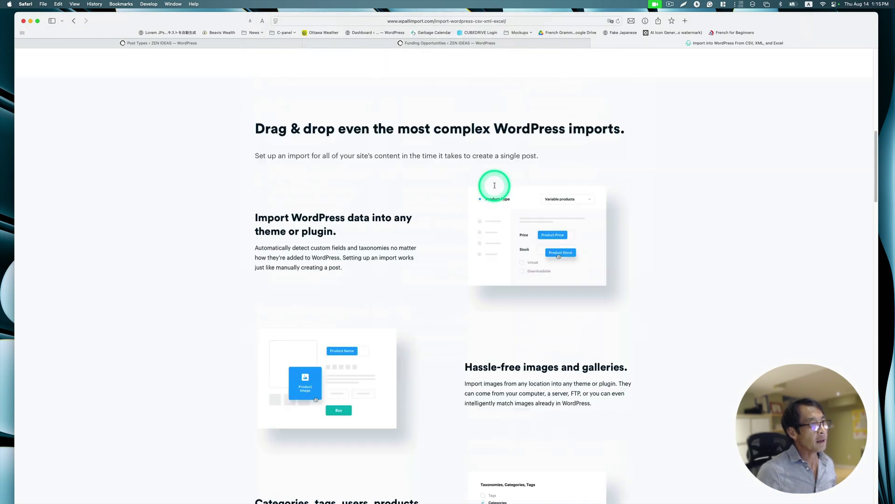
pyautogui.scroll(-15, 494, 187)
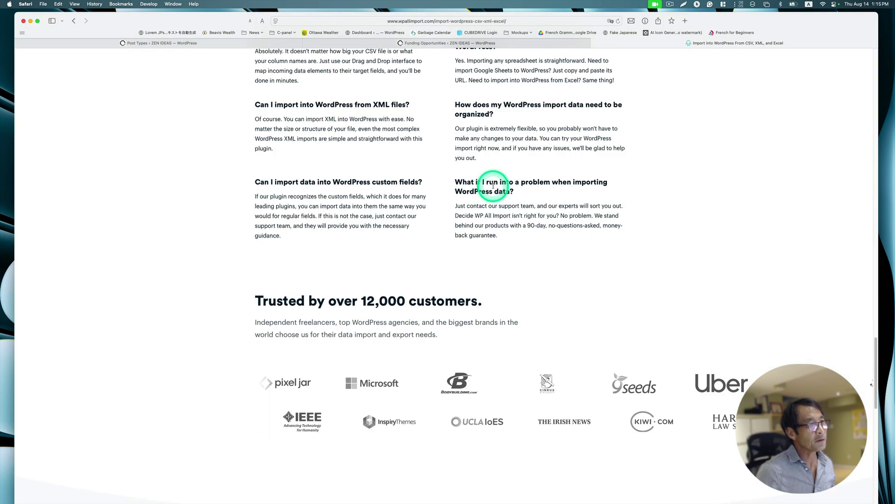
pyautogui.scroll(-2, 494, 188)
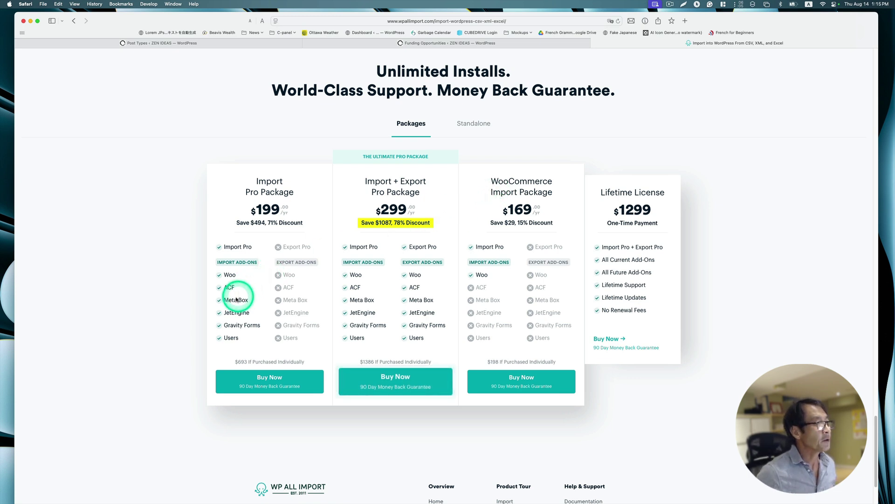
pyautogui.hotkey('ctrl', 'm')
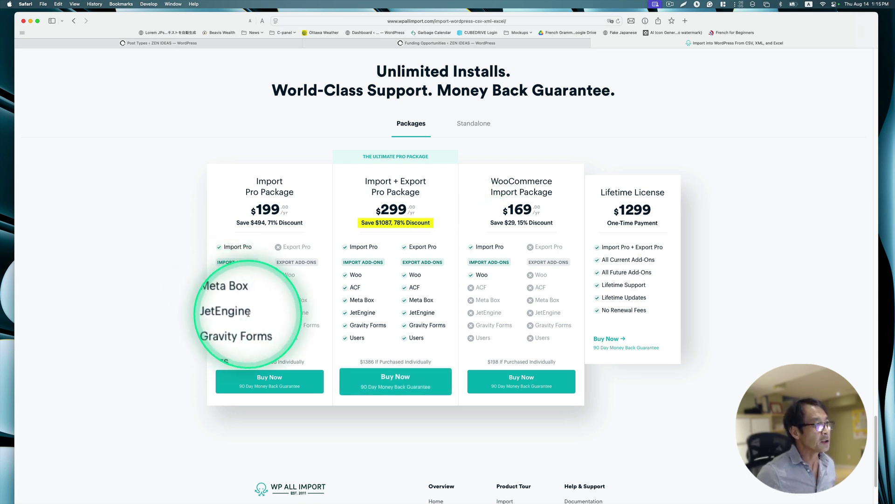
pyautogui.hotkey('ctrl', 'm')
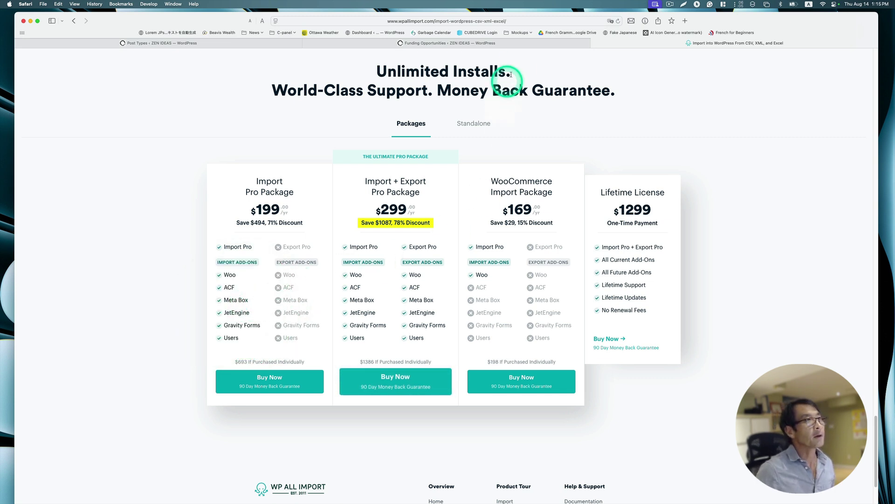
# Open the JetEngine settings of the Funding Opportunities post type in WordPress and review its meta fields.
pyautogui.click(533, 47)
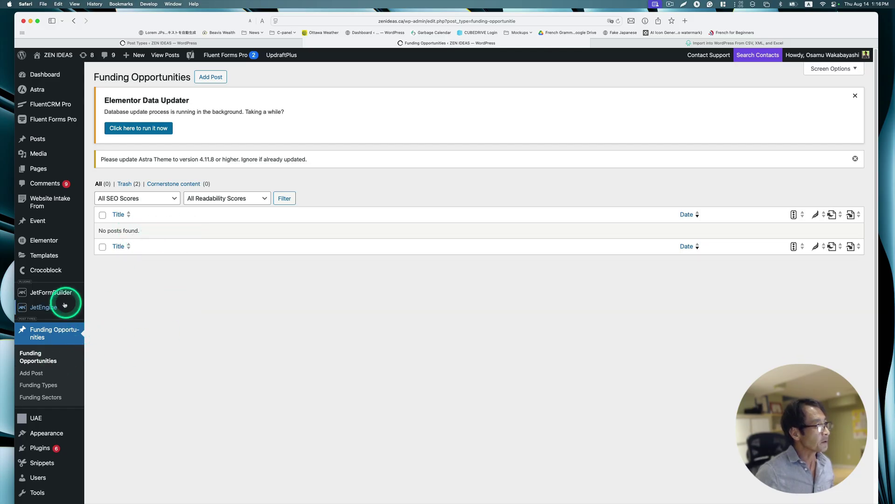
pyautogui.moveTo(48, 306)
pyautogui.click(106, 330)
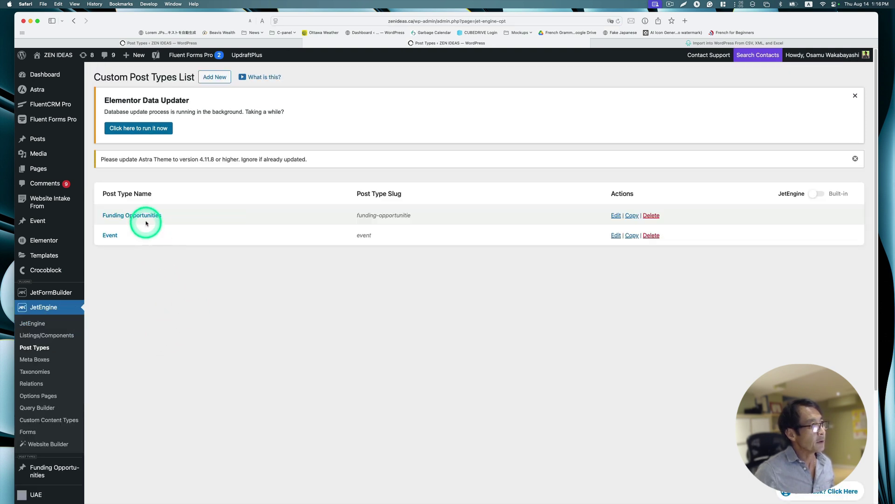
pyautogui.click(149, 217)
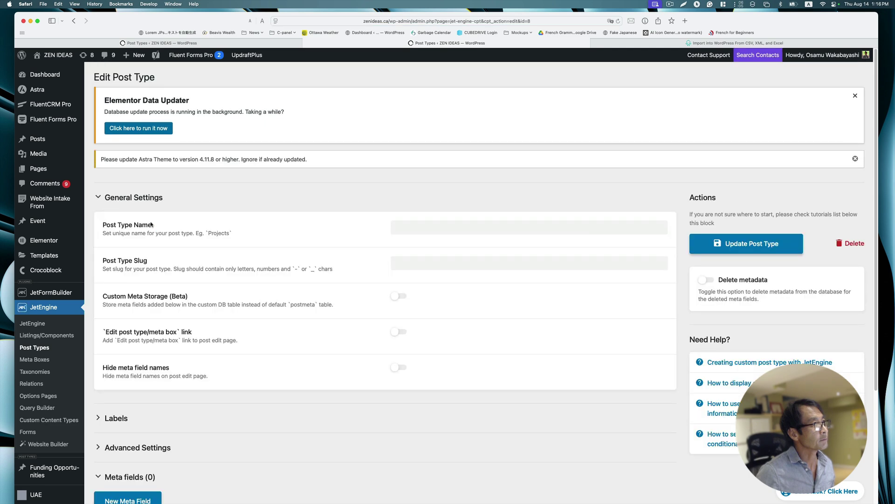
pyautogui.scroll(-5, 344, 270)
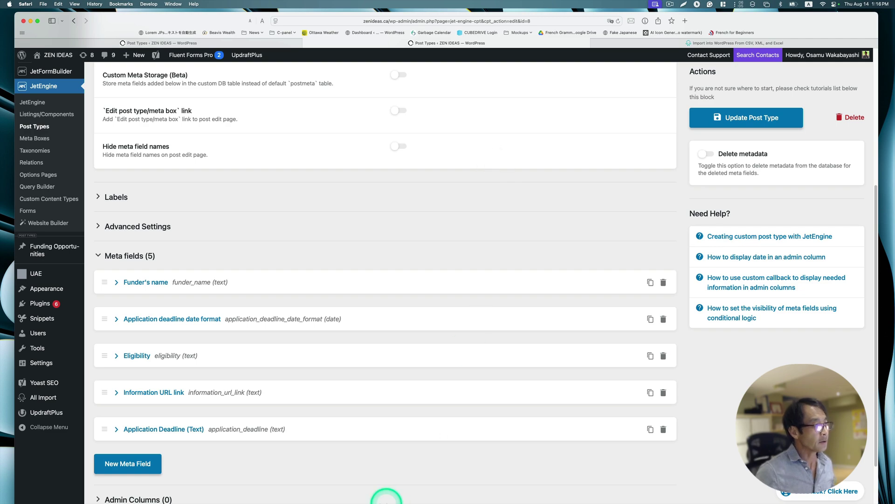
# Switch to the ontario_funding_opportunities spreadsheet in Numbers and look through its columns from category to eligibility.
pyautogui.moveTo(0, 298); pyautogui.dragTo(574, 102)
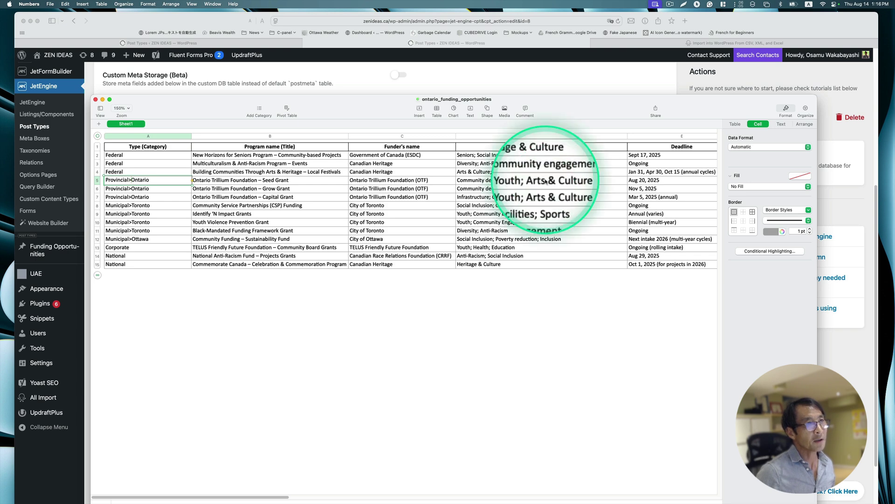
pyautogui.hscroll(5, 547, 181)
pyautogui.hscroll(5, 548, 183)
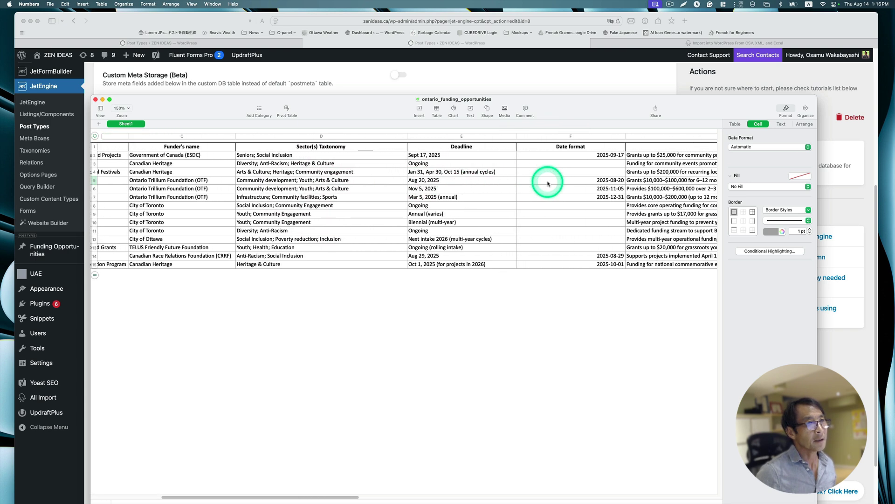
pyautogui.hscroll(2, 525, 197)
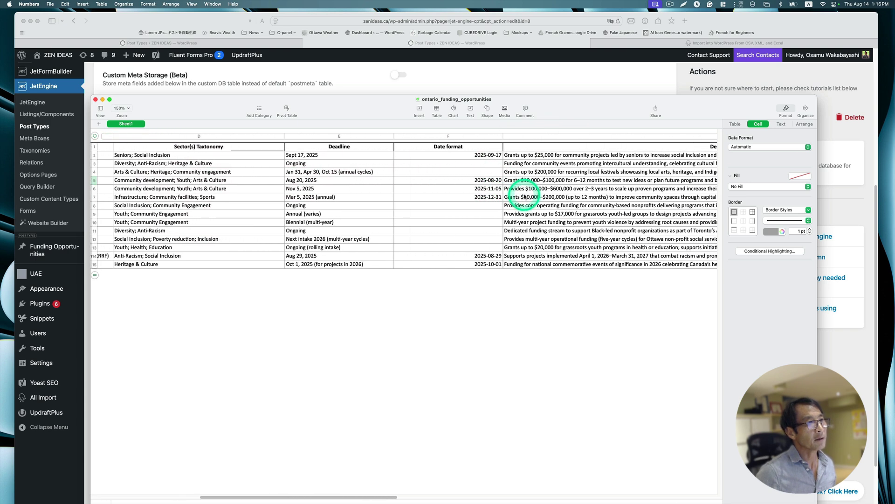
pyautogui.hscroll(5, 524, 195)
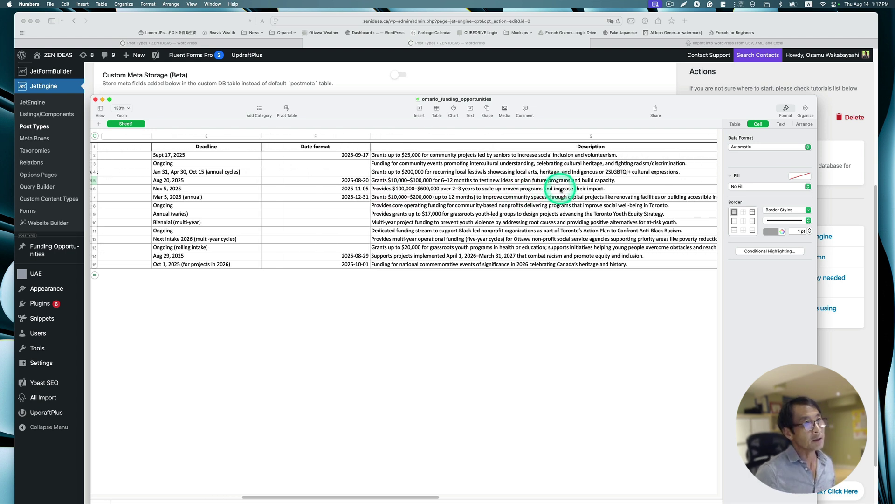
pyautogui.hscroll(8, 561, 189)
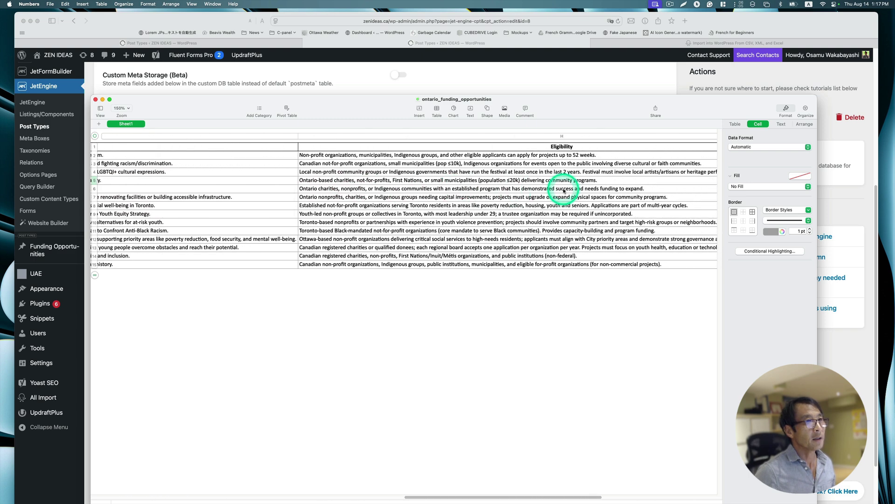
pyautogui.hscroll(6, 564, 190)
pyautogui.hscroll(-8, 556, 191)
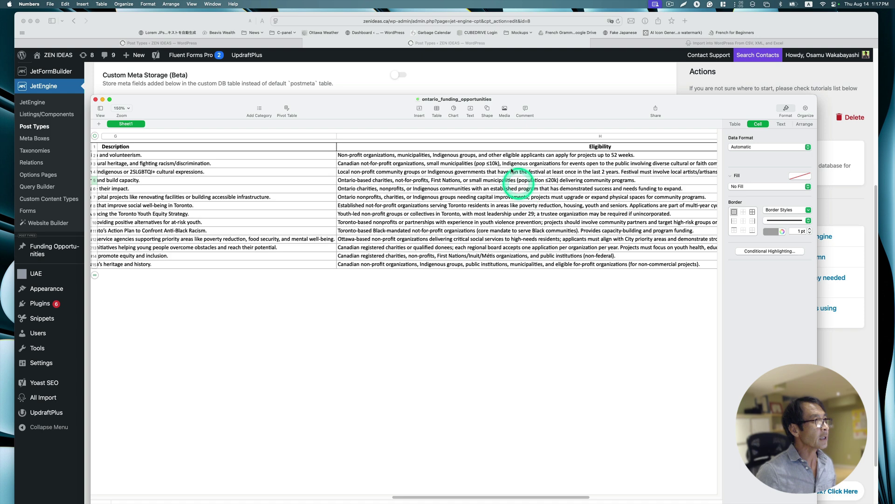
# Export the spreadsheet to the Desktop as a UTF-8 CSV named ontario_funding_opportunities, replacing the existing file.
pyautogui.moveTo(210, 103); pyautogui.dragTo(208, 94)
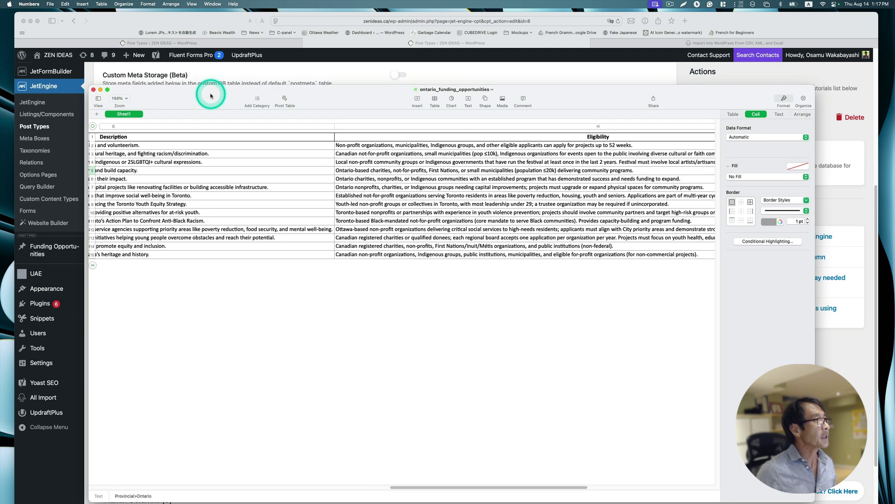
pyautogui.click(49, 5)
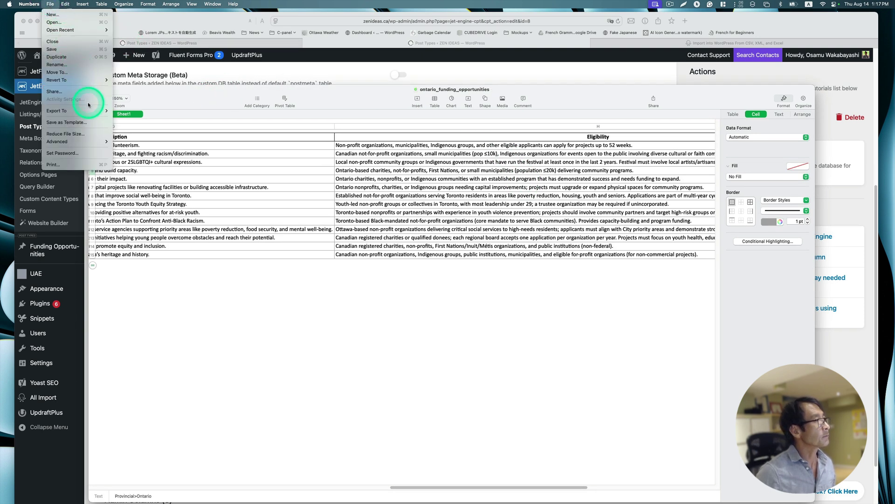
pyautogui.moveTo(91, 110)
pyautogui.click(120, 127)
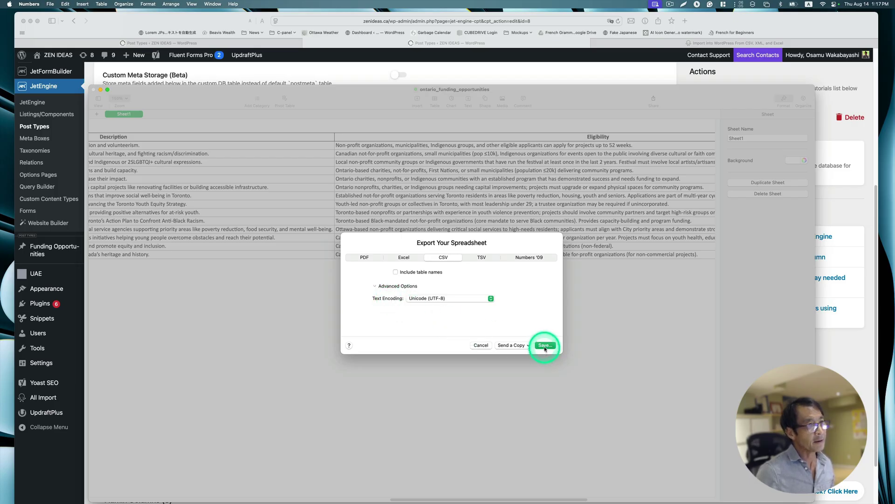
pyautogui.click(544, 345)
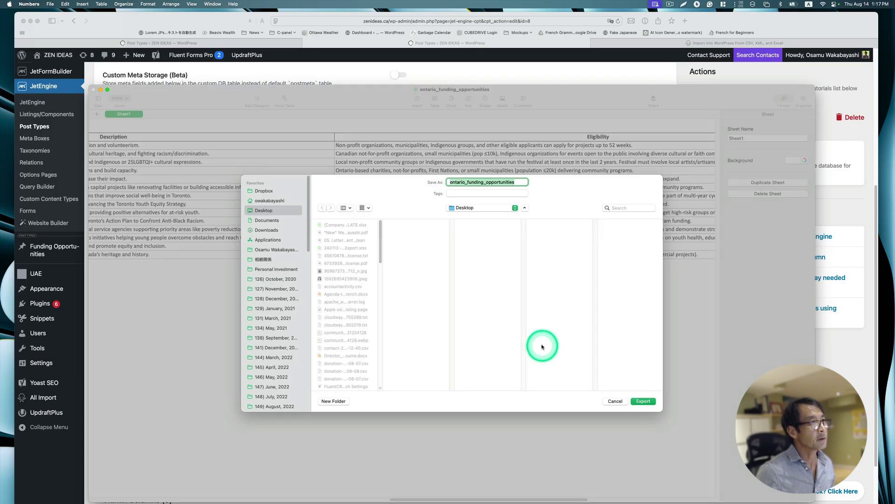
pyautogui.click(643, 402)
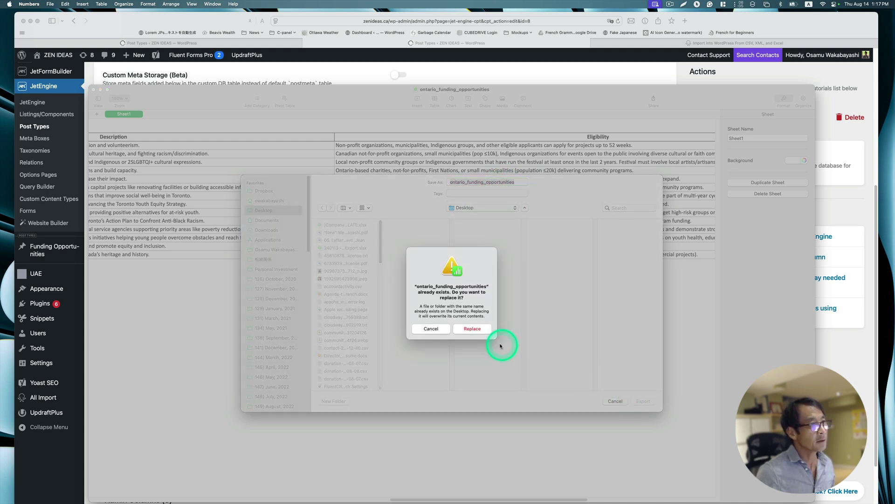
pyautogui.click(477, 330)
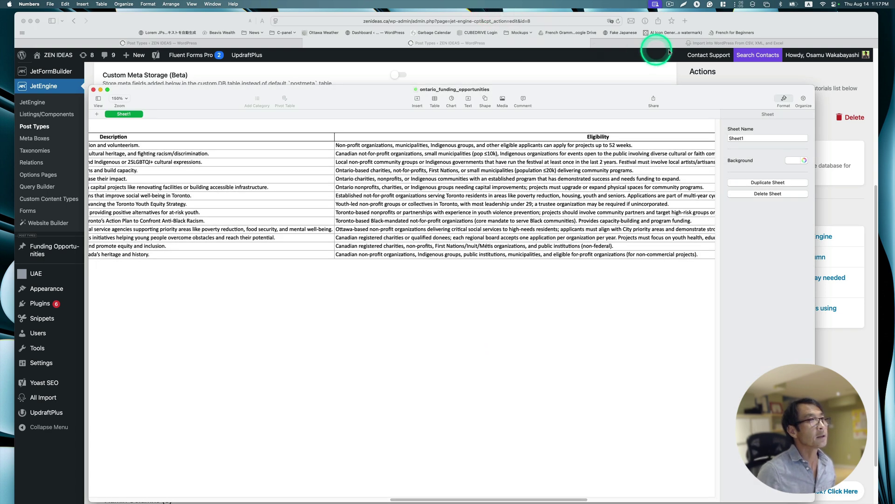
# Return to WordPress in Safari and check the installed plugins for WP All Import Pro.
pyautogui.moveTo(738, 25); pyautogui.dragTo(736, 23)
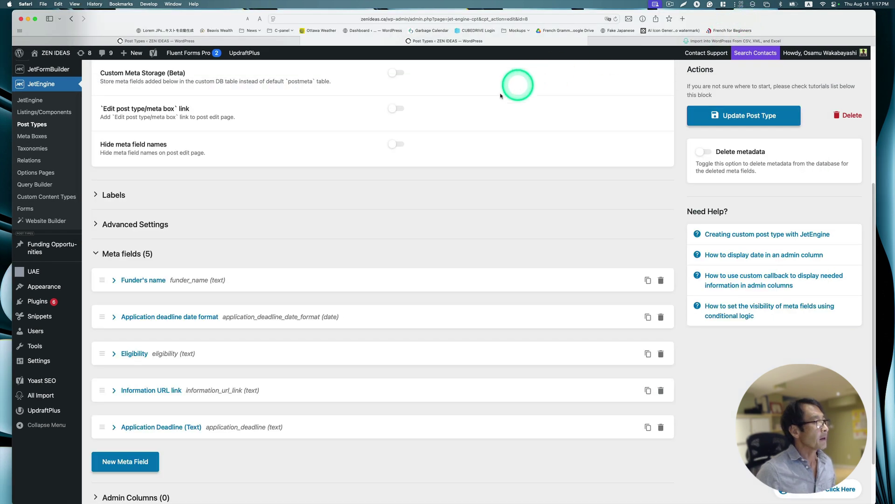
pyautogui.click(37, 302)
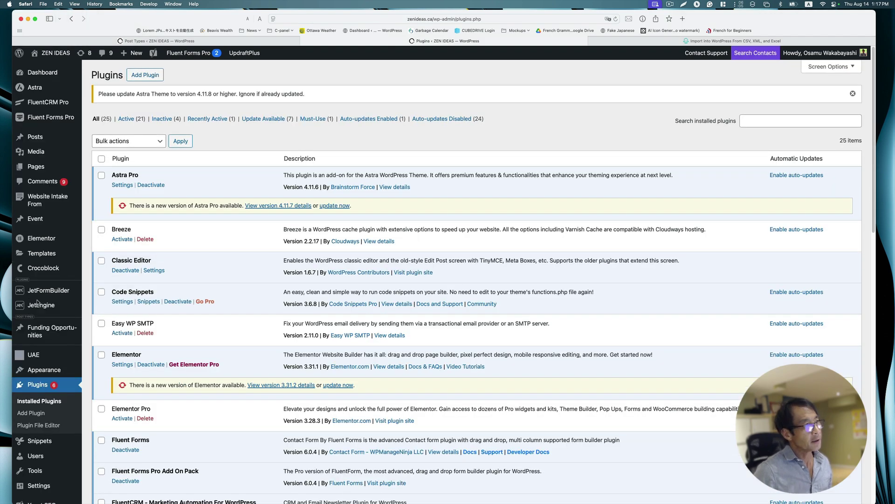
pyautogui.scroll(-9, 216, 294)
pyautogui.click(216, 294)
pyautogui.scroll(-3, 216, 294)
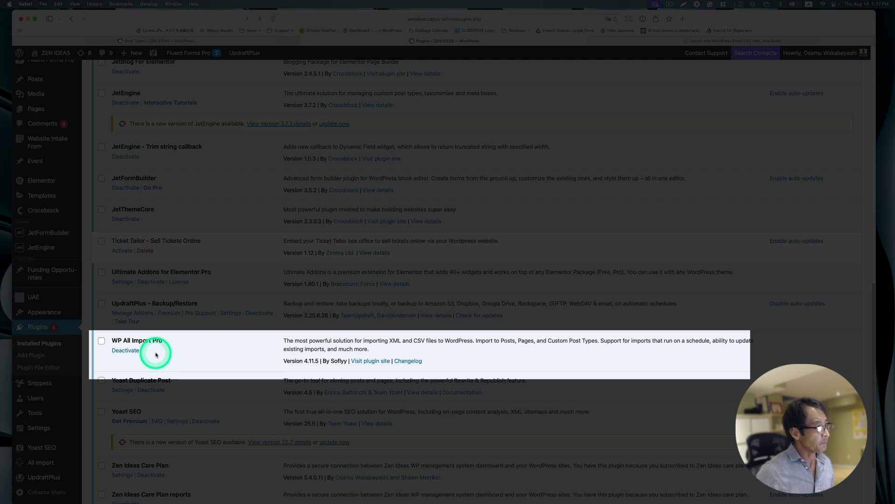
pyautogui.scroll(-1, 59, 390)
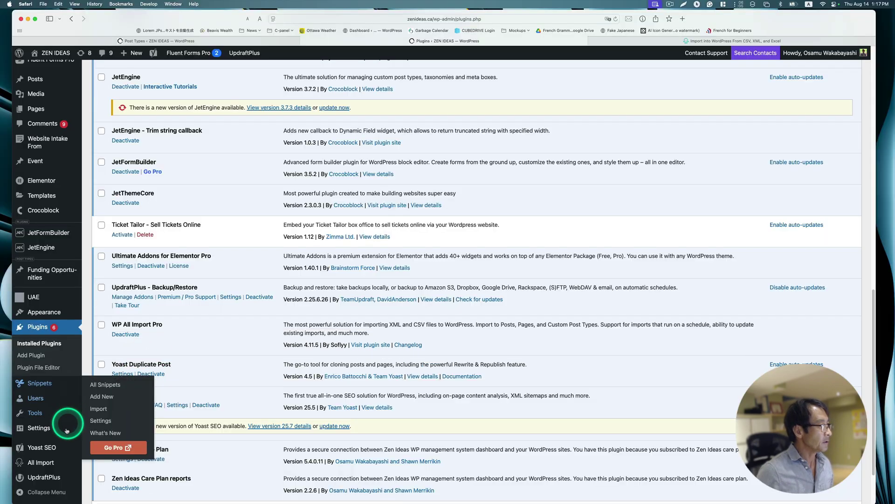
# Start a new import in All Import and upload the ontario_funding_opportunities CSV file from the Desktop.
pyautogui.moveTo(51, 467)
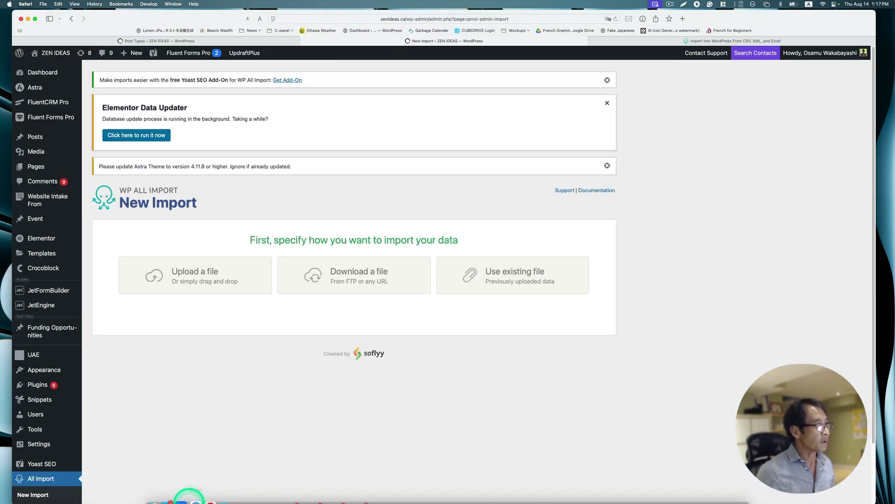
pyautogui.click(159, 495)
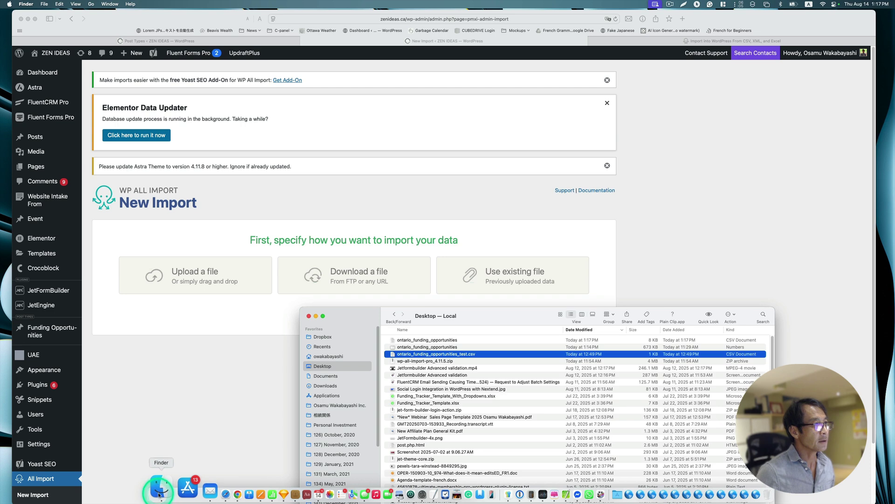
pyautogui.click(451, 340)
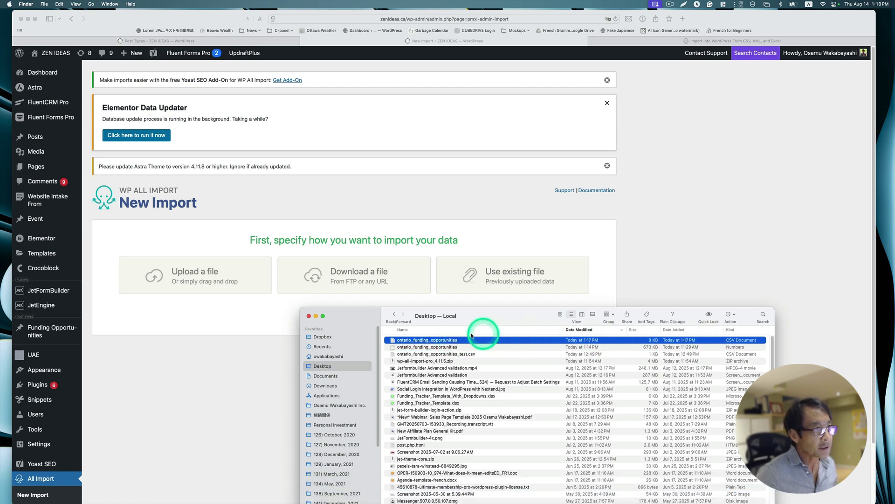
pyautogui.moveTo(399, 339); pyautogui.dragTo(239, 314)
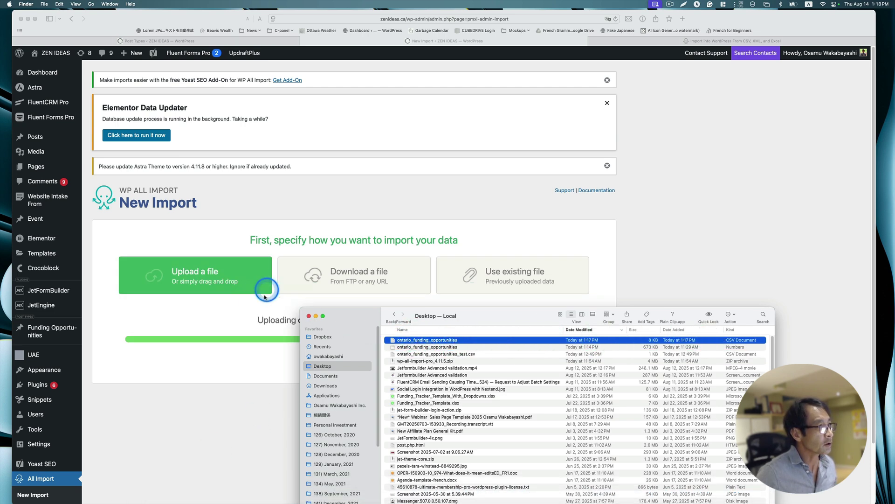
pyautogui.click(242, 315)
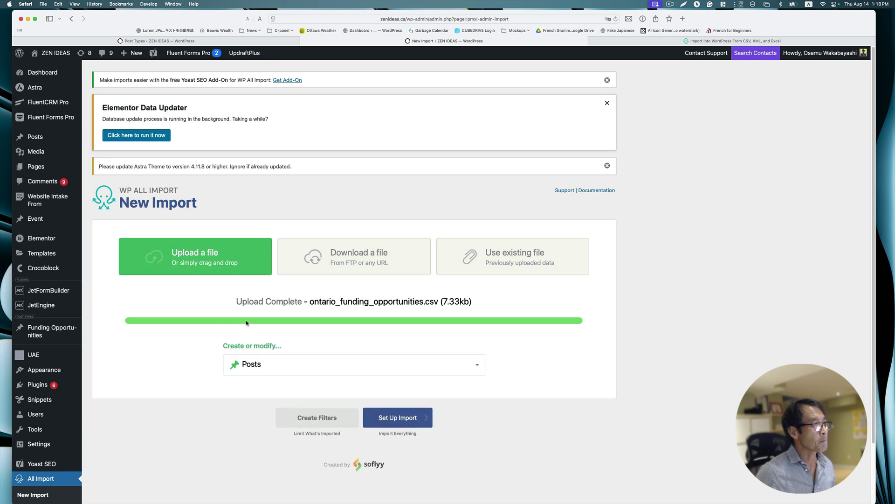
# Choose Funding Opportunities as the post type to create or modify and continue to the import setup.
pyautogui.click(269, 364)
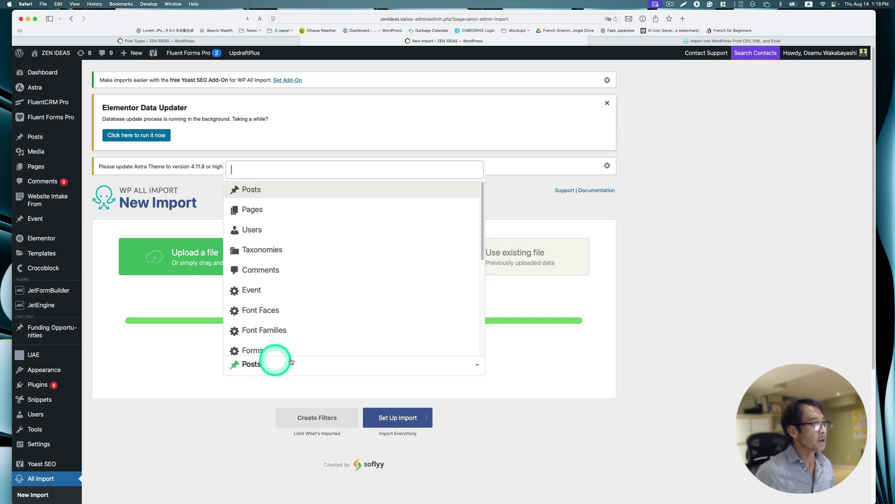
pyautogui.scroll(-2, 350, 284)
pyautogui.scroll(-2, 352, 286)
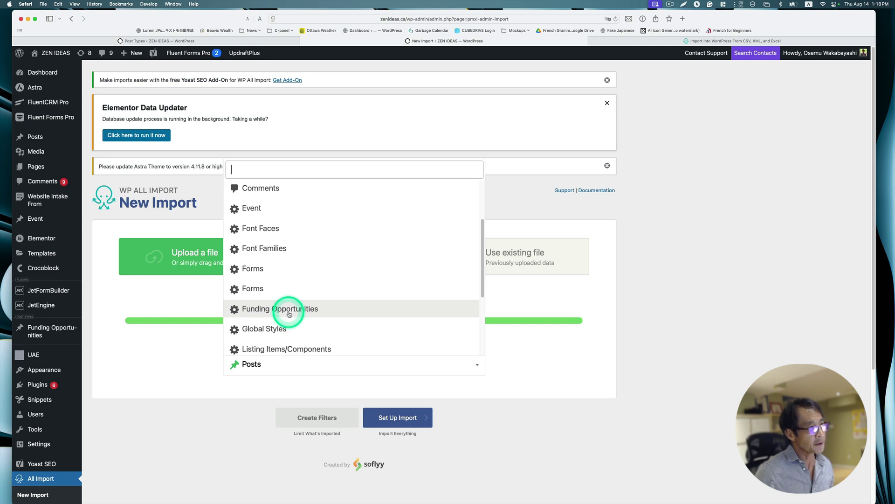
pyautogui.click(289, 314)
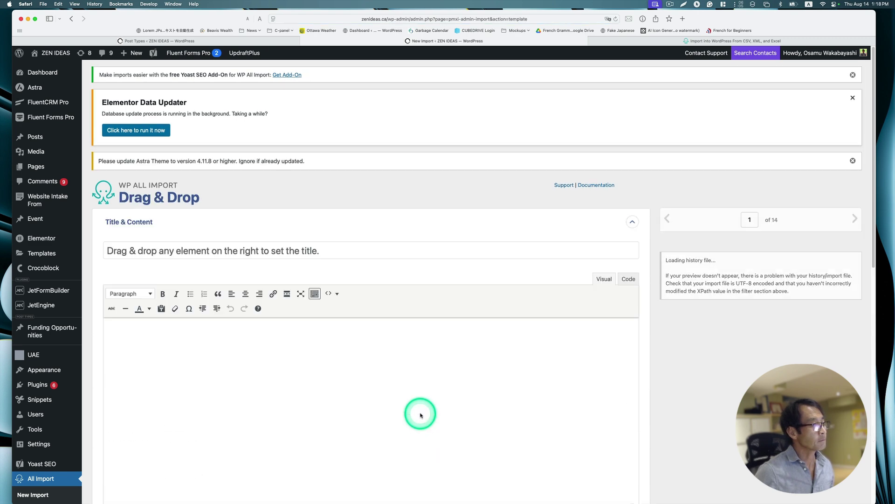
# Map the post title to {programnametitle[1]} and the post content to {description[1]} in the import template.
pyautogui.scroll(-2, 420, 414)
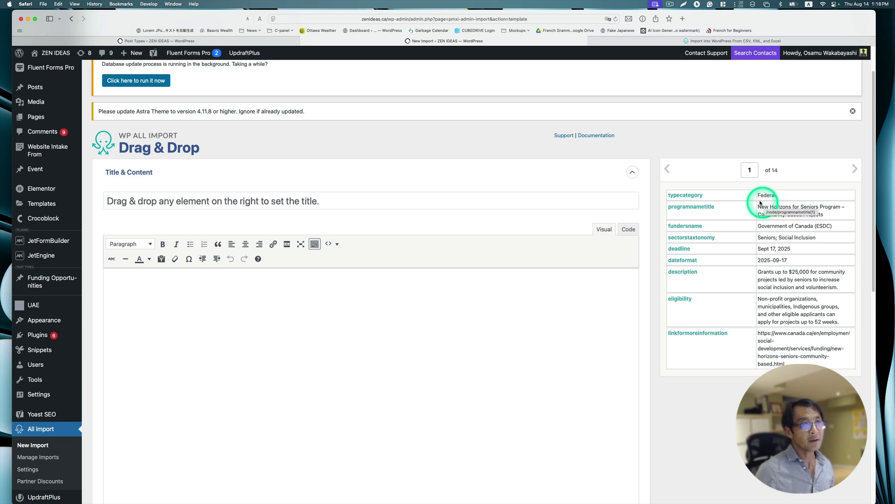
pyautogui.moveTo(760, 205); pyautogui.dragTo(688, 250)
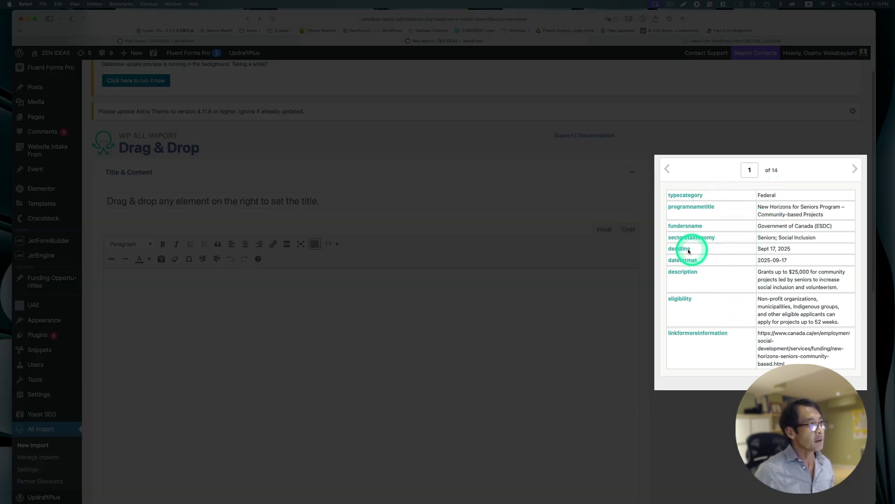
pyautogui.moveTo(423, 215); pyautogui.dragTo(422, 222)
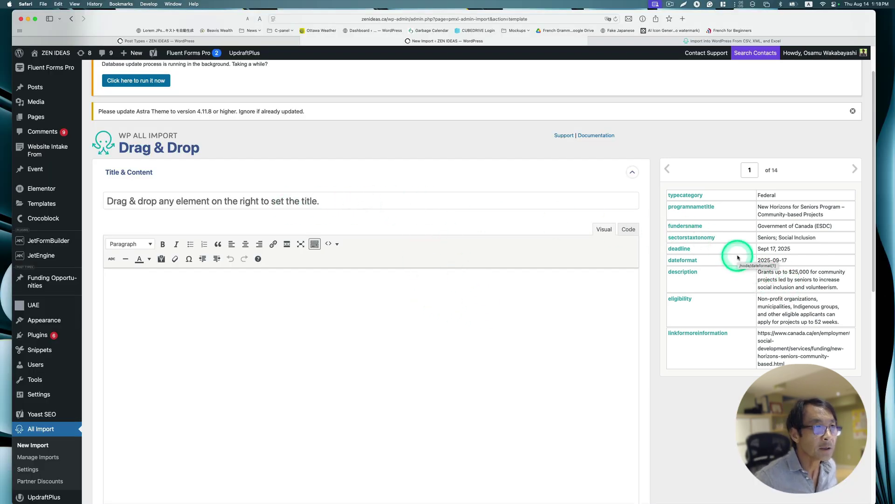
pyautogui.moveTo(699, 207); pyautogui.dragTo(426, 202)
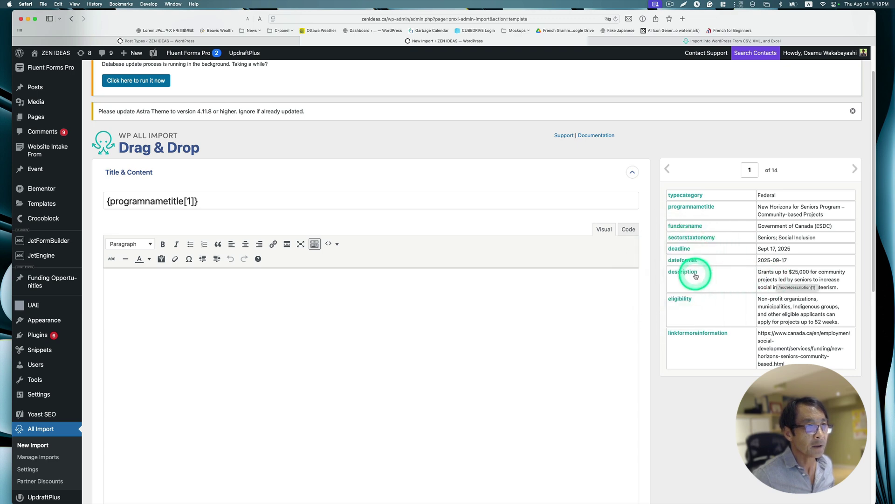
pyautogui.moveTo(693, 275); pyautogui.dragTo(294, 302)
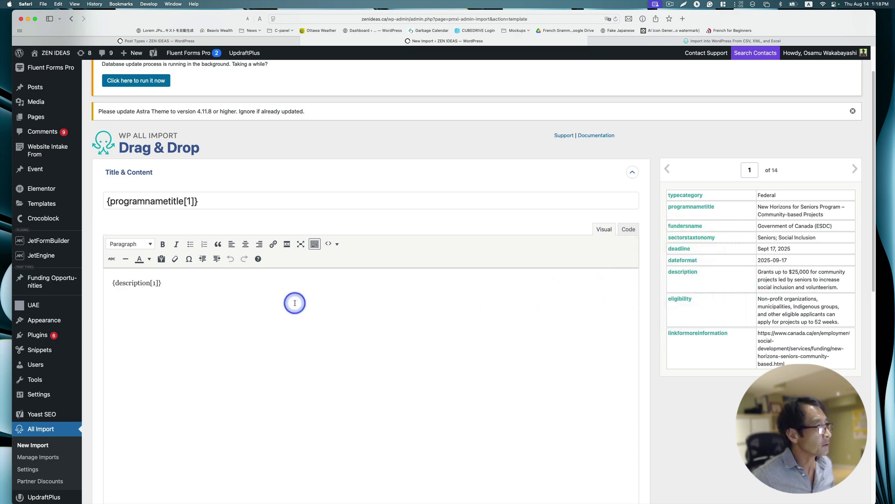
# Open the Custom Fields section and set the first custom field's value to {fundersname[1]}.
pyautogui.scroll(-10, 331, 309)
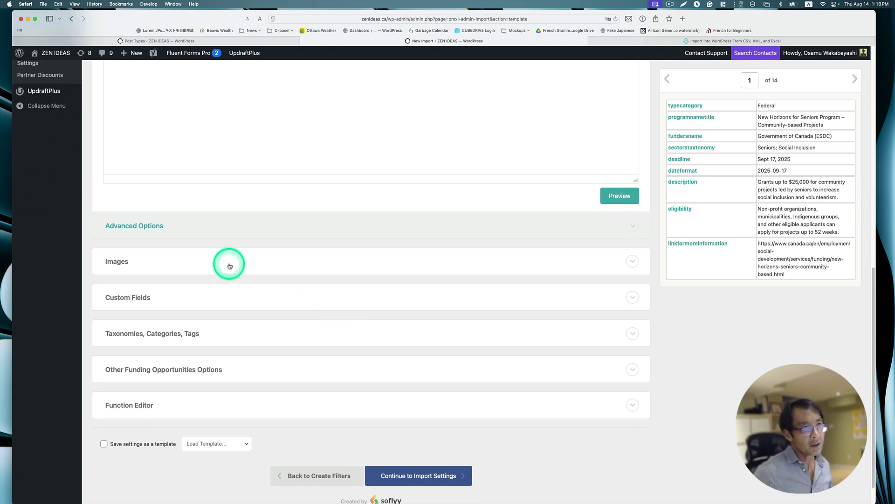
pyautogui.click(184, 298)
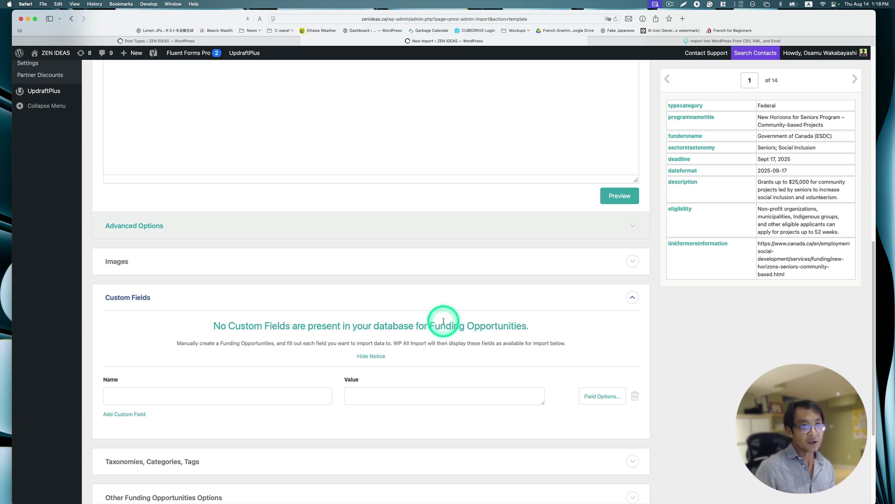
pyautogui.scroll(-1, 467, 335)
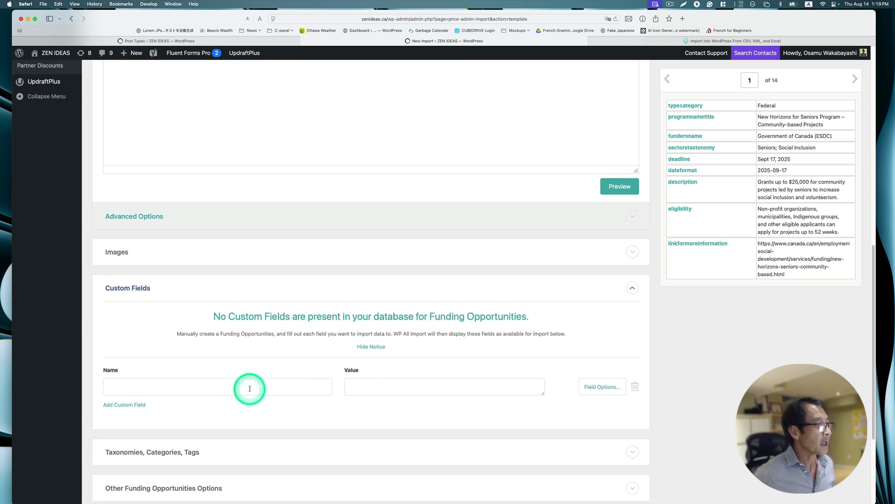
pyautogui.click(385, 387)
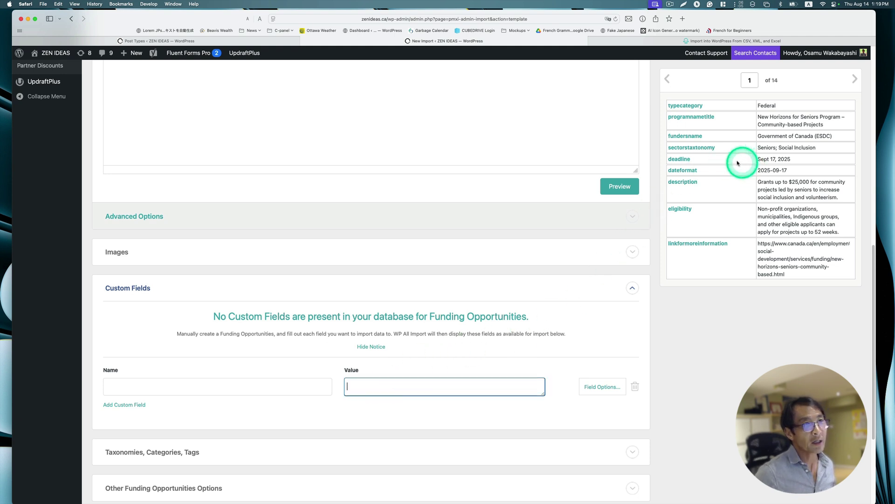
pyautogui.moveTo(689, 135); pyautogui.dragTo(438, 387)
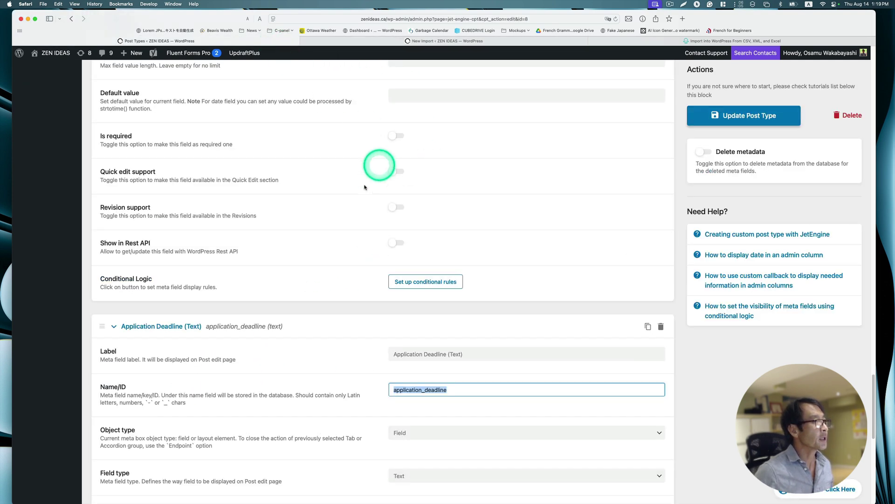
# Copy the Funder's name meta field ID from the JetEngine post type and name the first custom field funder_name.
pyautogui.scroll(-15, 334, 236)
pyautogui.scroll(5, 382, 198)
pyautogui.scroll(20, 400, 198)
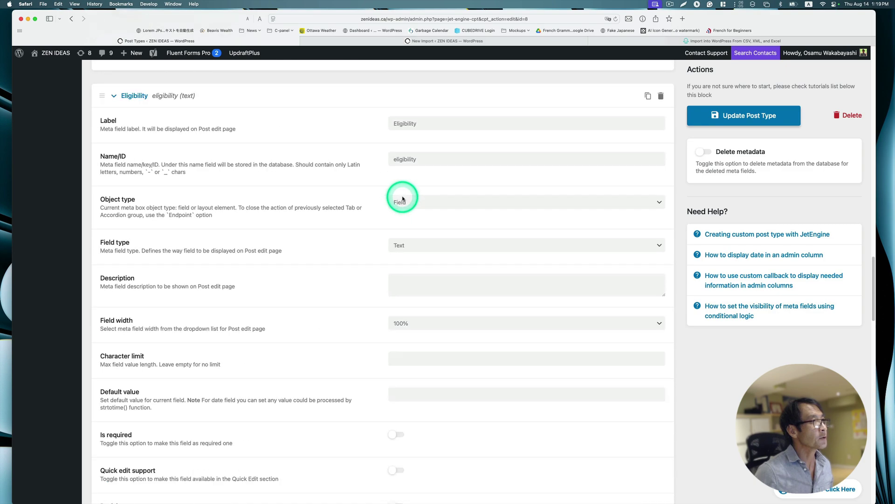
pyautogui.scroll(20, 406, 196)
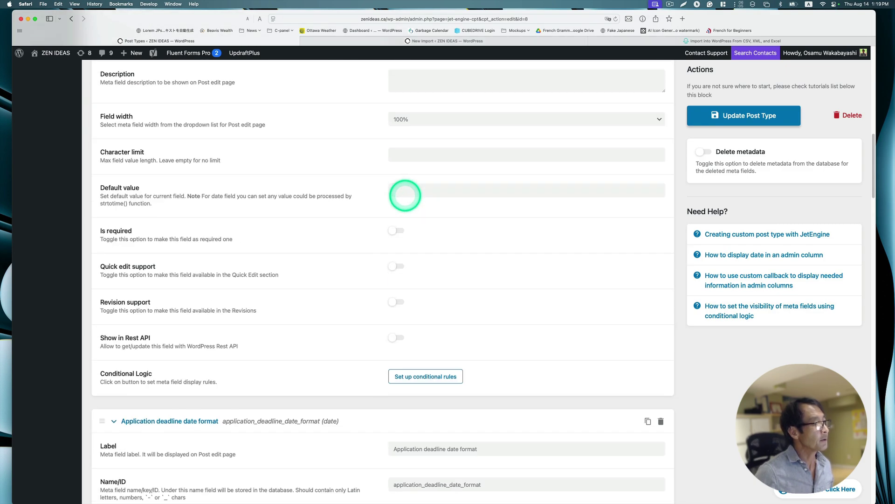
pyautogui.scroll(-5, 406, 195)
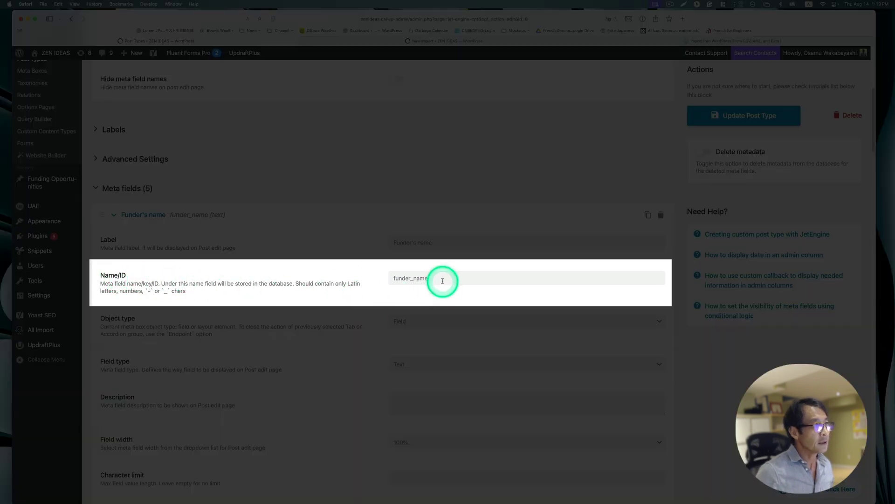
pyautogui.doubleClick(443, 278)
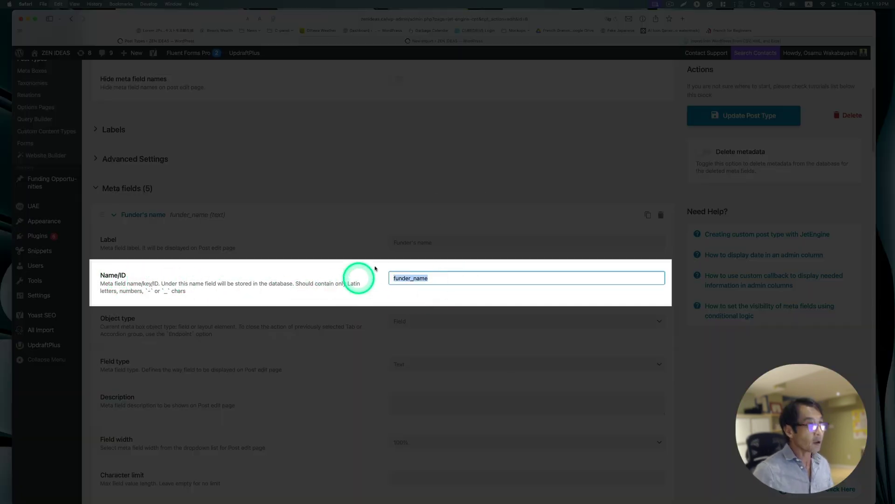
pyautogui.click(720, 39)
pyautogui.click(538, 41)
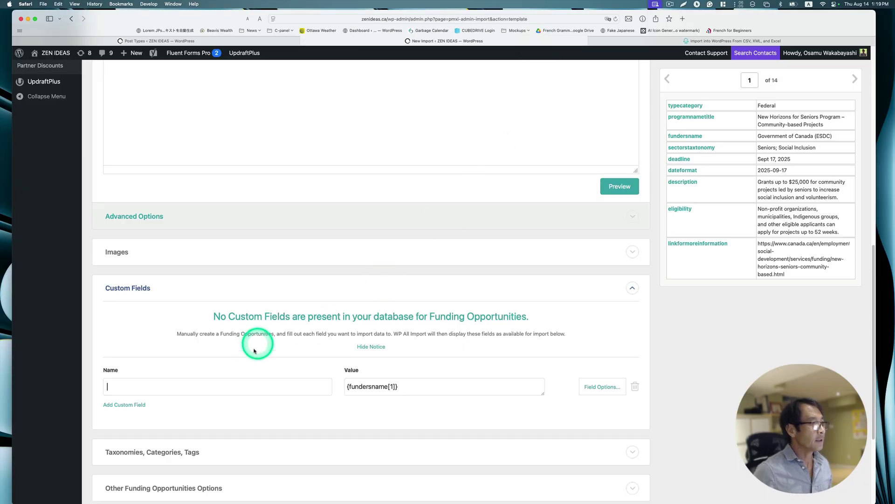
pyautogui.click(237, 387)
# Add four more empty custom field rows below funder_name.
pyautogui.click(135, 404)
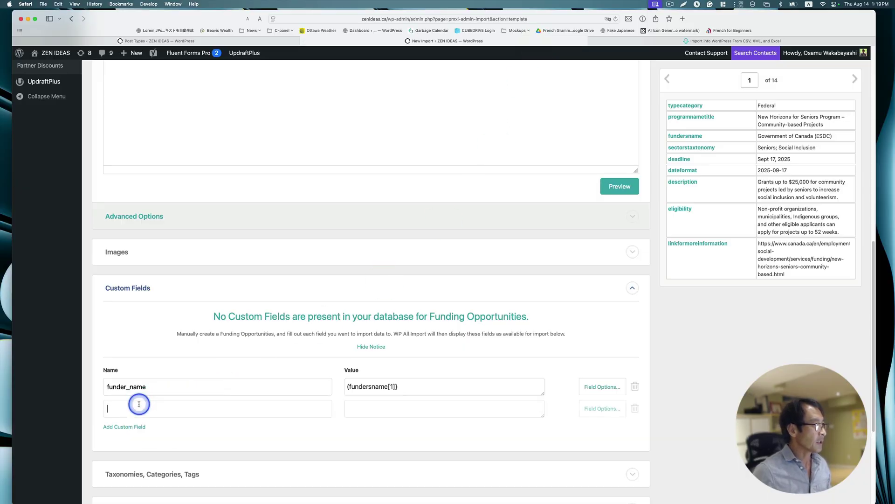
pyautogui.click(138, 426)
pyautogui.click(138, 456)
pyautogui.click(136, 469)
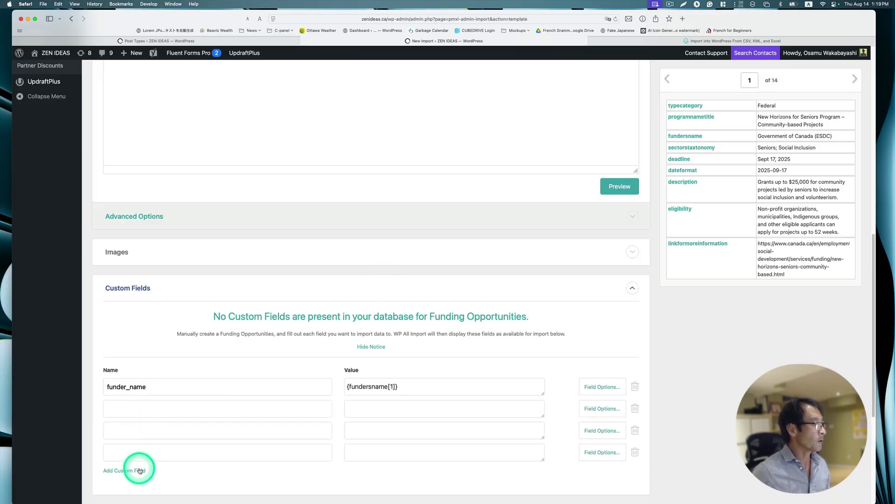
pyautogui.scroll(-1, 234, 423)
pyautogui.scroll(-1, 234, 423)
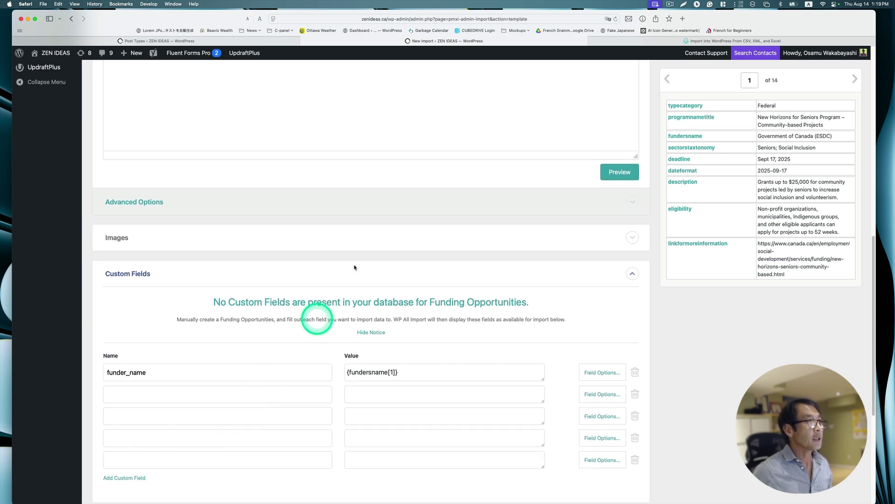
# Copy the application_deadline_date_format ID from JetEngine into the second custom field's name and map it to {dateformat[1]}.
pyautogui.click(207, 42)
pyautogui.scroll(-10, 388, 306)
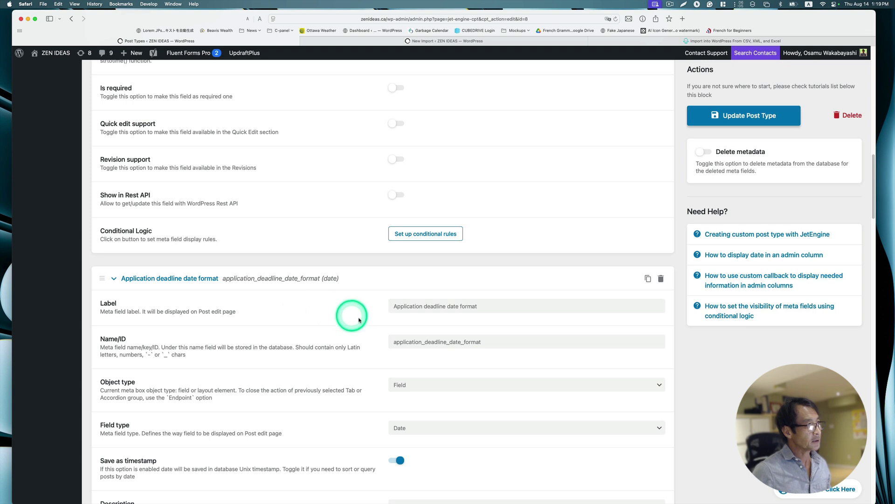
pyautogui.moveTo(484, 339); pyautogui.dragTo(402, 344)
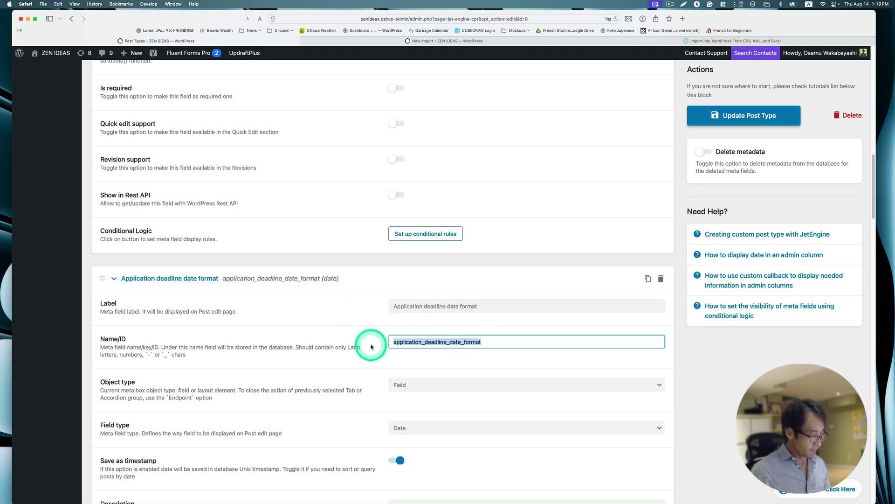
pyautogui.click(427, 42)
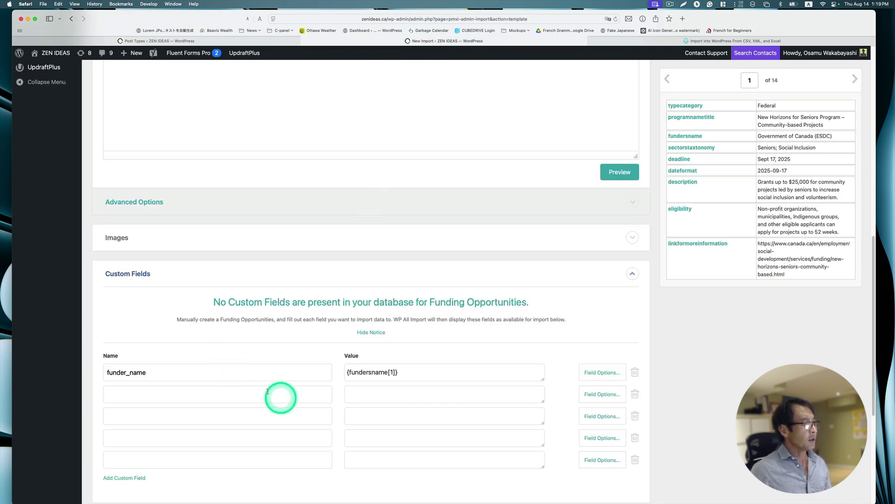
pyautogui.click(208, 391)
pyautogui.write('application_deadline_date_format')
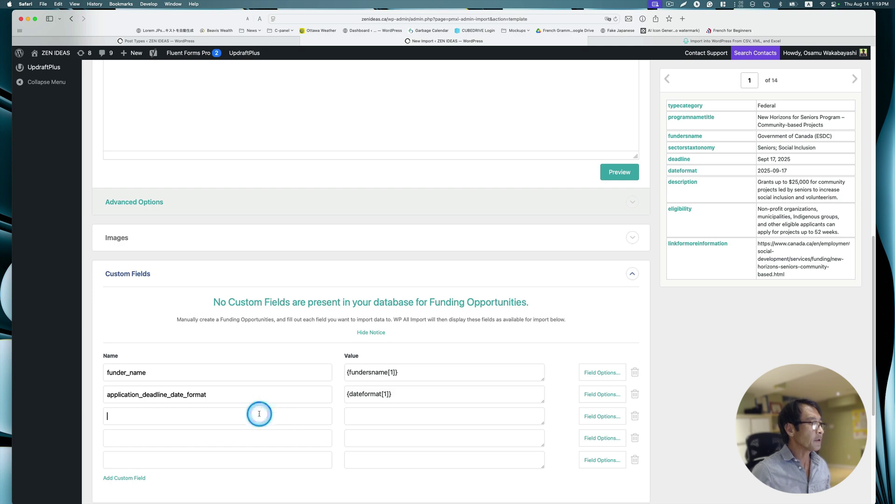
# Copy the eligibility ID from JetEngine into the third custom field's name and map it to {eligibility[1]}.
pyautogui.click(275, 41)
pyautogui.scroll(-10, 362, 252)
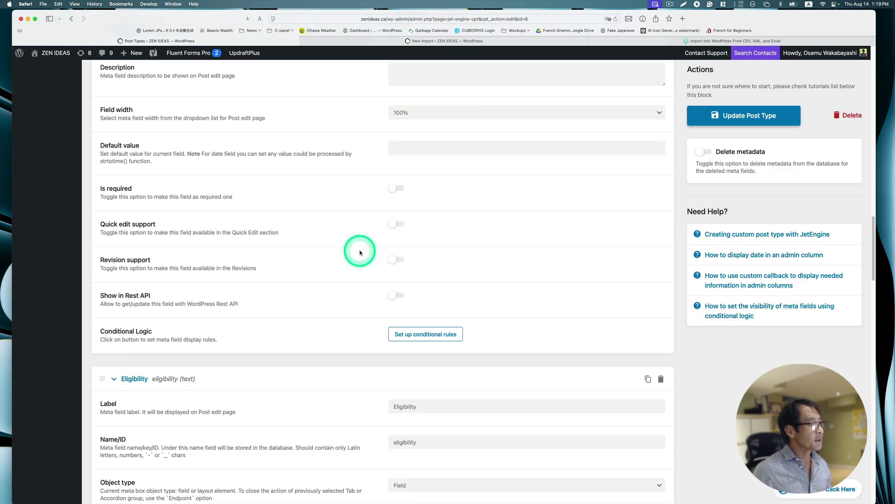
pyautogui.click(407, 303)
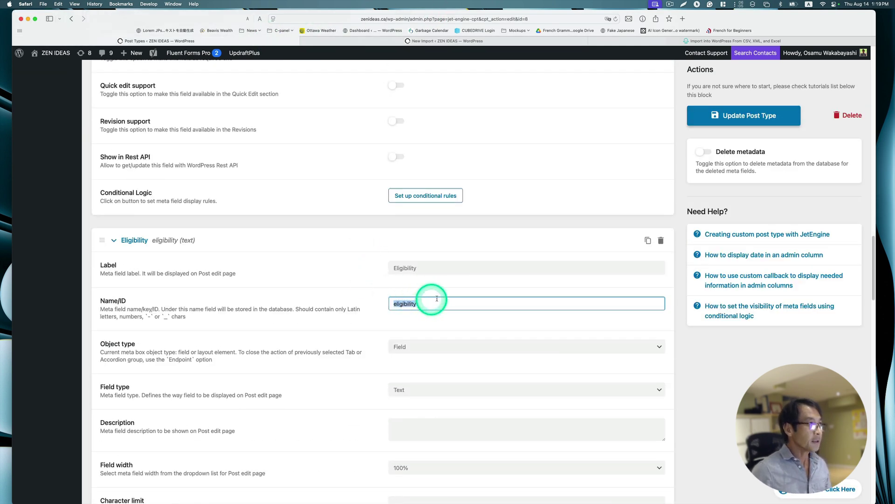
pyautogui.click(470, 41)
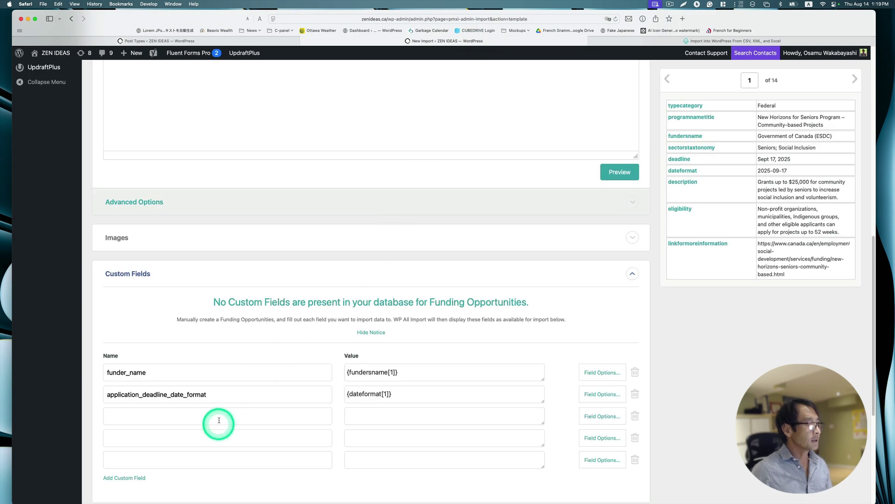
pyautogui.moveTo(687, 209); pyautogui.dragTo(586, 309)
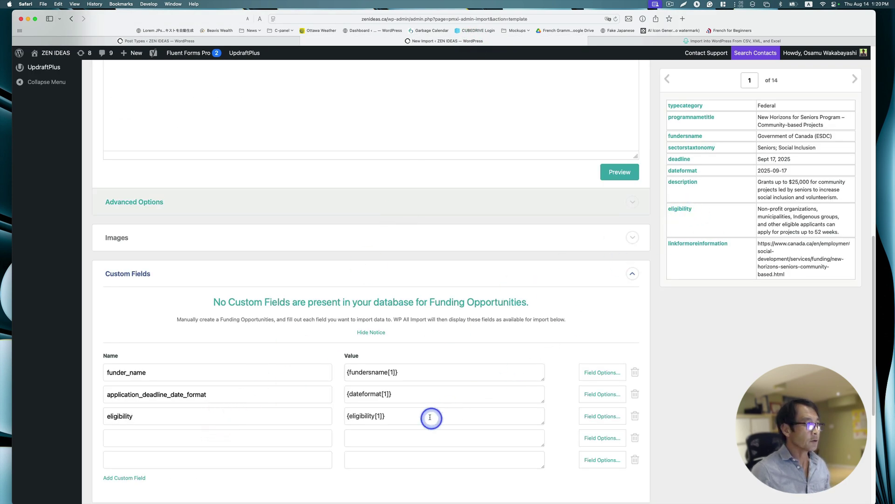
# Copy the information_url_link ID from JetEngine into the fourth custom field's name and map it to {linkformoreinformation[1]}.
pyautogui.click(274, 40)
pyautogui.scroll(-8, 281, 298)
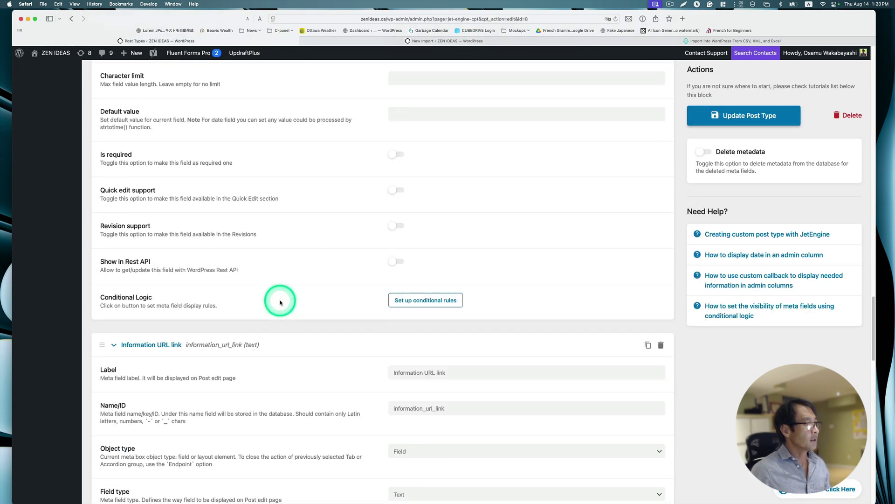
pyautogui.scroll(-2, 281, 303)
pyautogui.doubleClick(451, 381)
pyautogui.press('super+c')
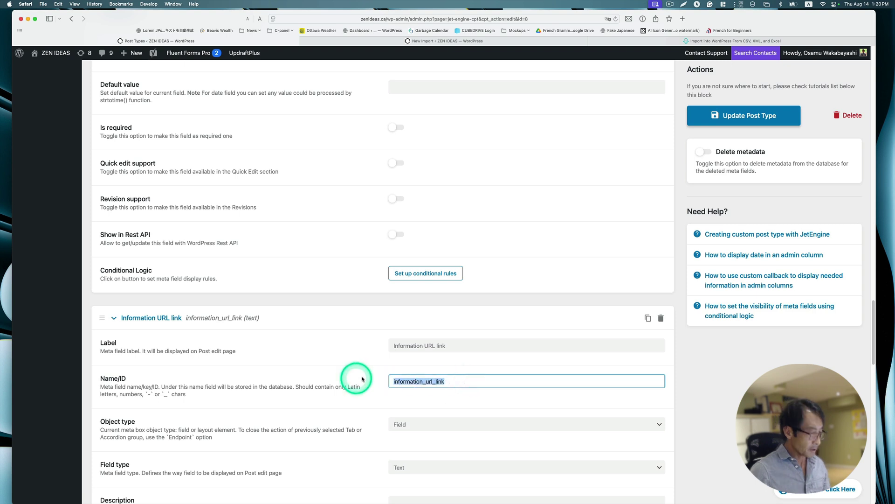
pyautogui.click(536, 41)
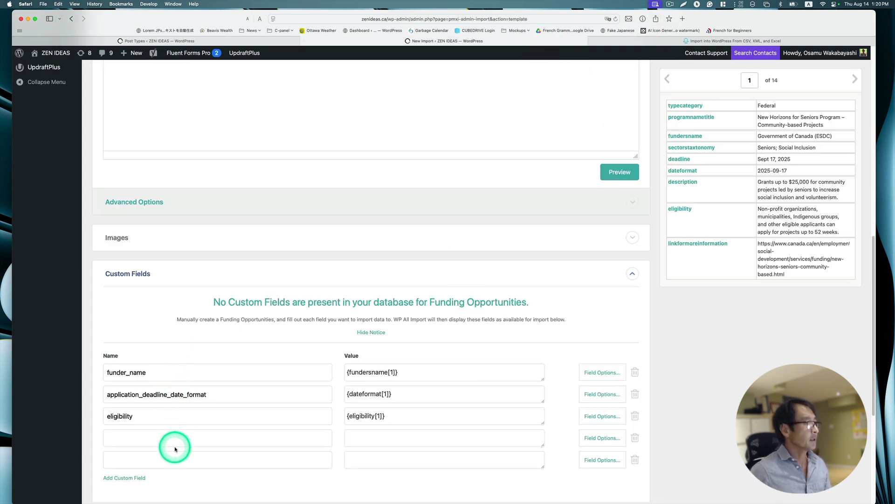
pyautogui.press('super+v')
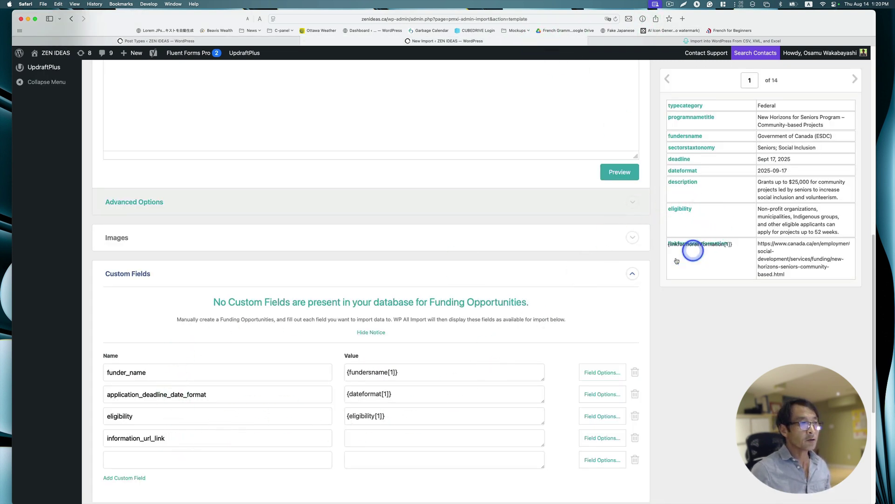
pyautogui.moveTo(676, 259); pyautogui.dragTo(397, 438)
# Copy the application_deadline ID from JetEngine into the fifth custom field's name and map it to {deadline[1]}.
pyautogui.click(246, 41)
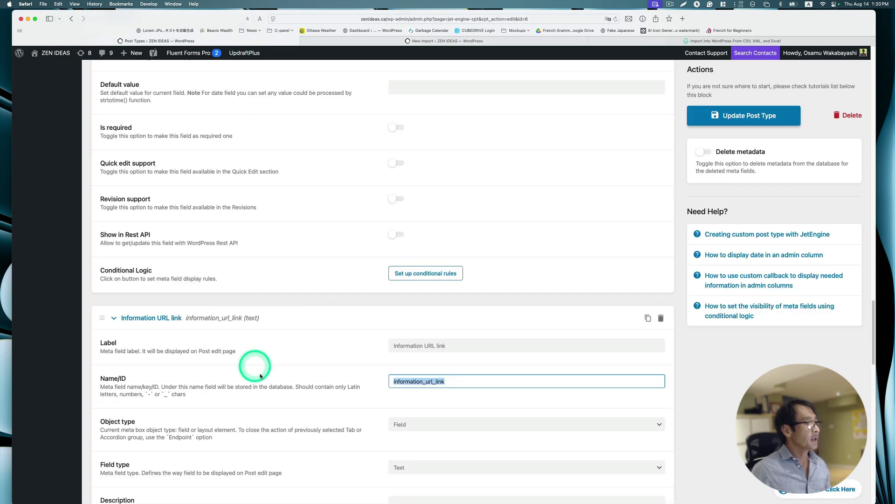
pyautogui.scroll(-15, 260, 375)
pyautogui.moveTo(448, 391); pyautogui.dragTo(384, 390)
pyautogui.press('super+c')
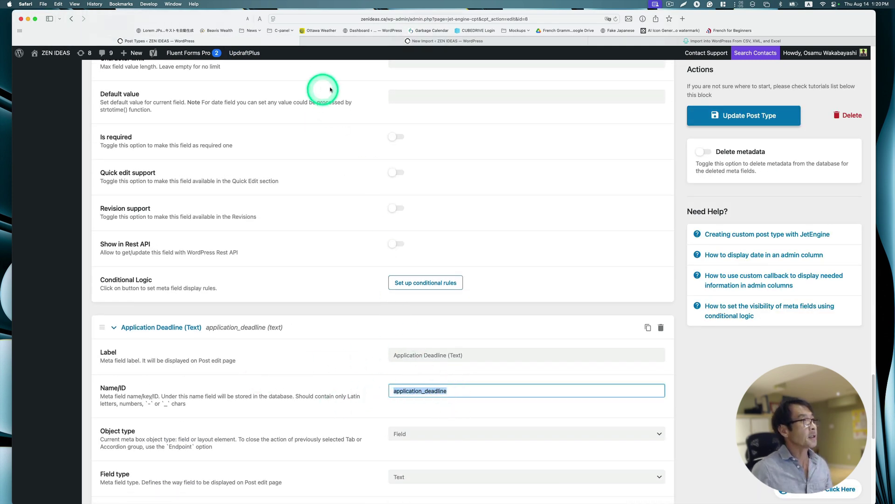
pyautogui.click(492, 41)
pyautogui.click(201, 460)
pyautogui.press('super+v')
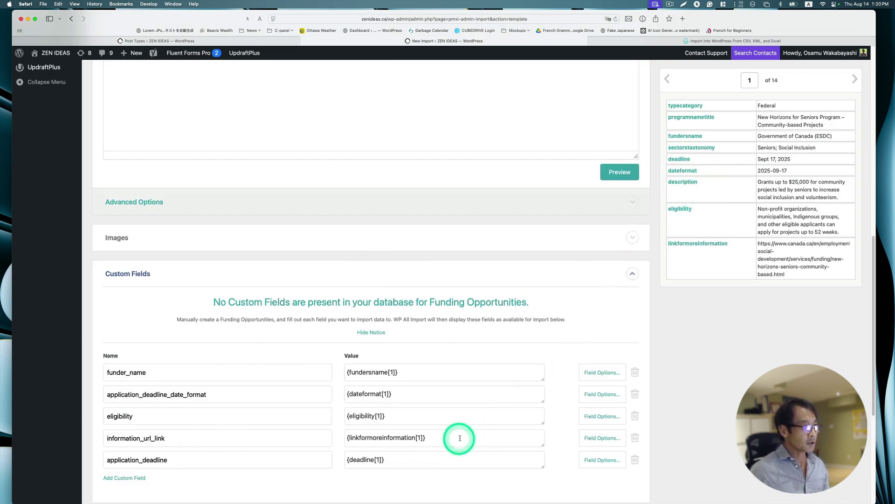
# Expand the Taxonomies, Categories, Tags section and enable the Funding Types taxonomy for the import.
pyautogui.scroll(-5, 460, 490)
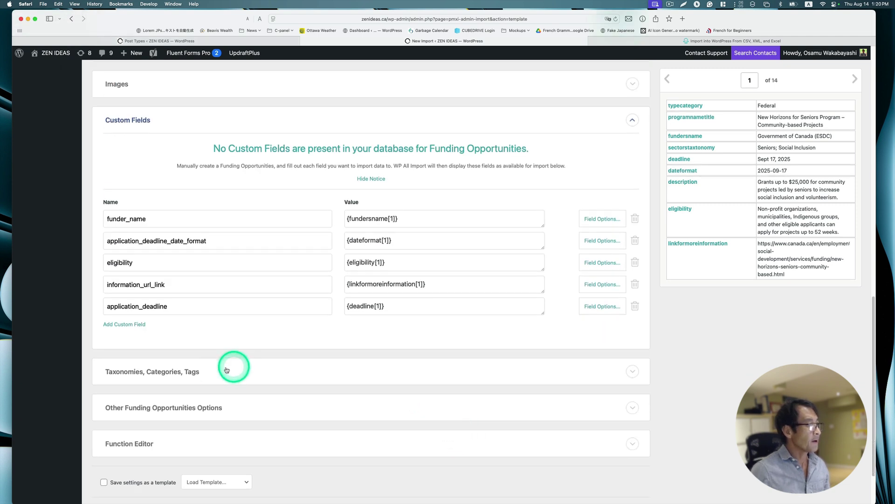
pyautogui.click(194, 371)
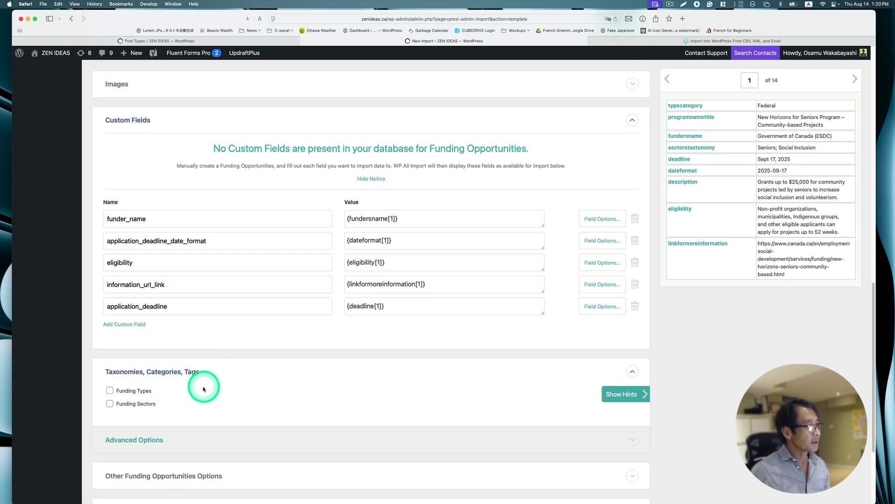
pyautogui.click(139, 391)
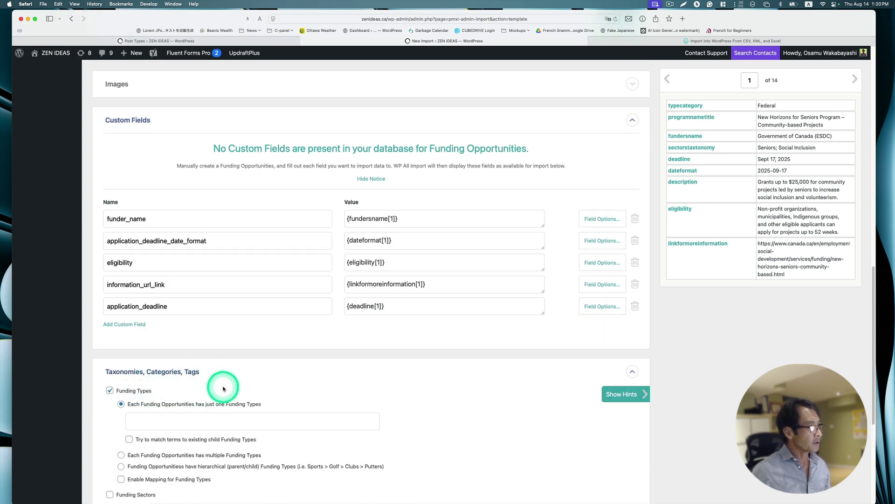
# Switch to the ontario_funding_opportunities spreadsheet in Numbers, examine how the Type (Category) values are written, and return to the import template.
pyautogui.click(225, 494)
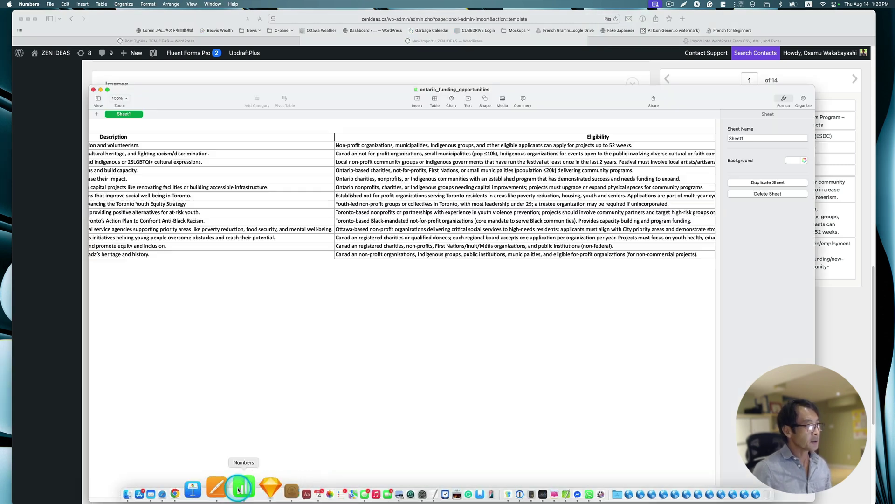
pyautogui.hscroll(-10, 290, 204)
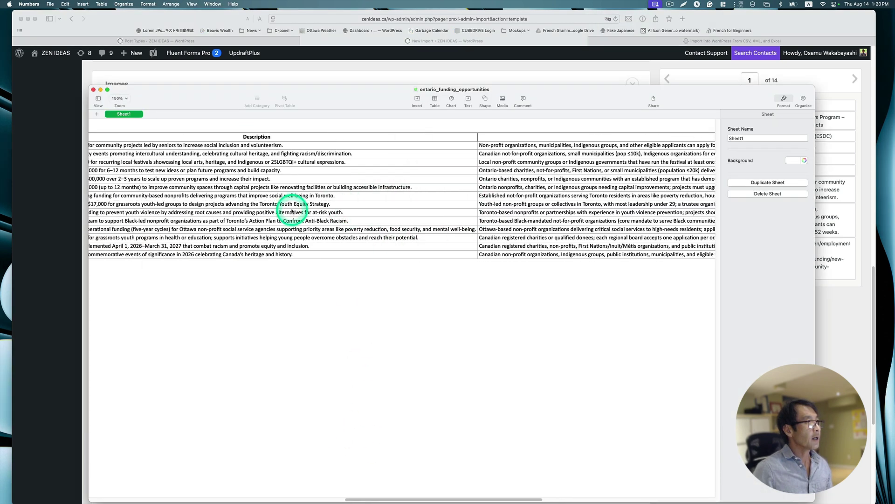
pyautogui.hscroll(-15, 297, 208)
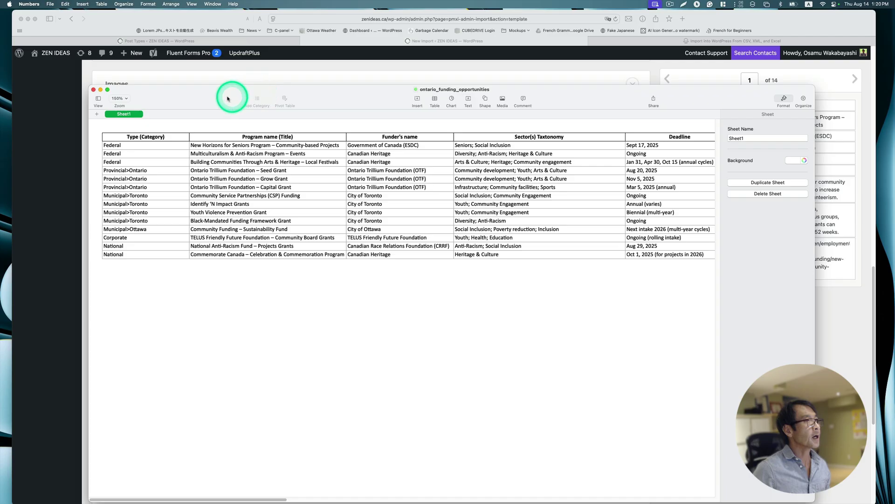
pyautogui.moveTo(228, 98); pyautogui.dragTo(233, 105)
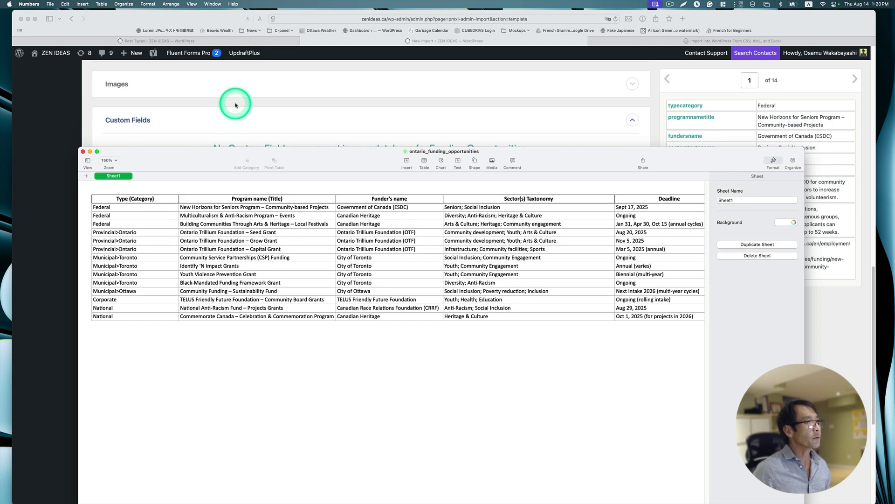
pyautogui.click(235, 105)
# Make Funding Types hierarchical with one element containing the entire hierarchy, map it to {typecategory[1]}, and check the > separator against the spreadsheet.
pyautogui.scroll(-8, 312, 322)
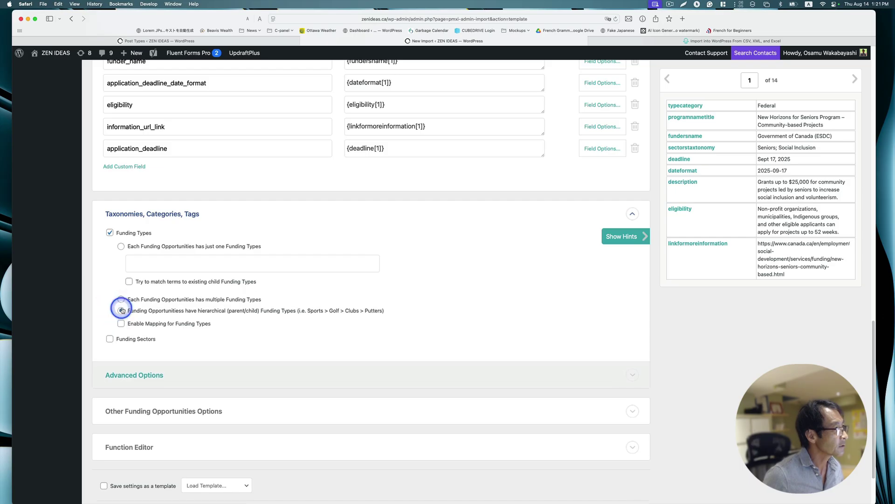
pyautogui.click(121, 308)
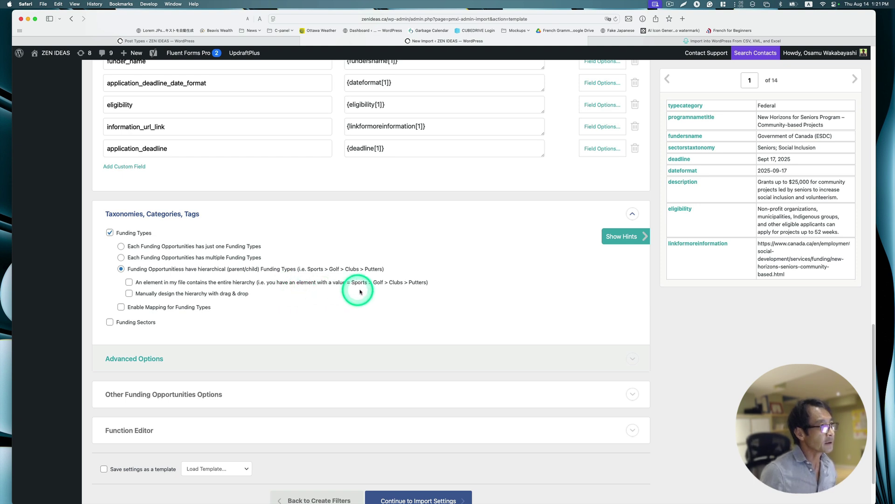
pyautogui.press('ctrl')
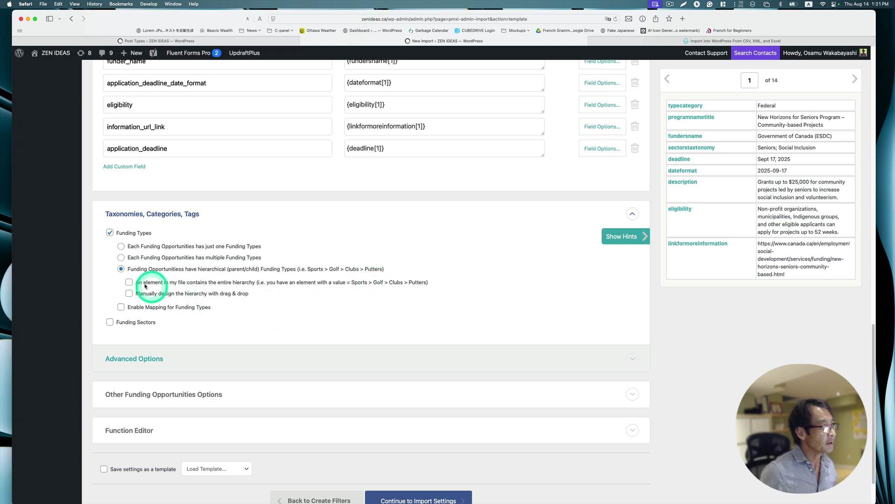
pyautogui.click(128, 282)
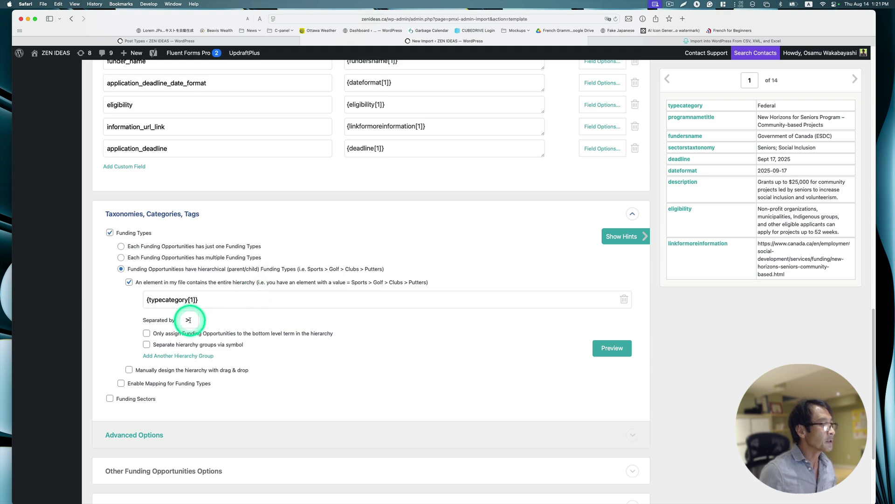
pyautogui.moveTo(336, 495)
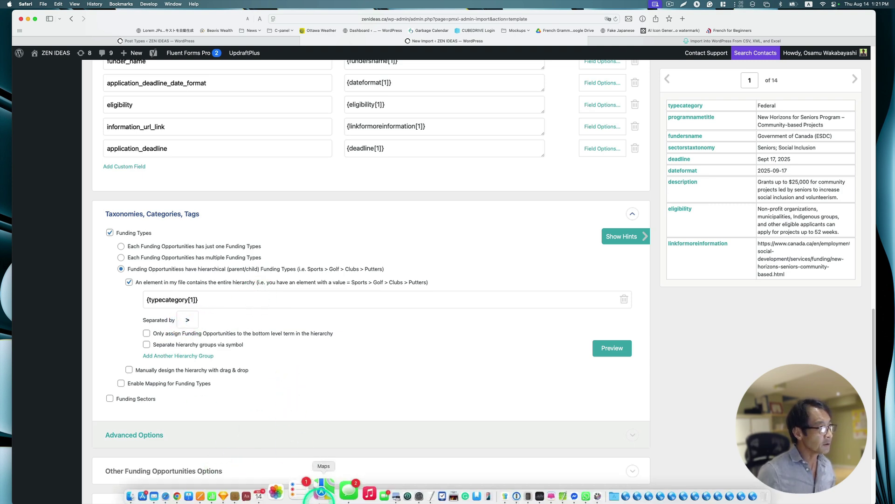
pyautogui.click(238, 489)
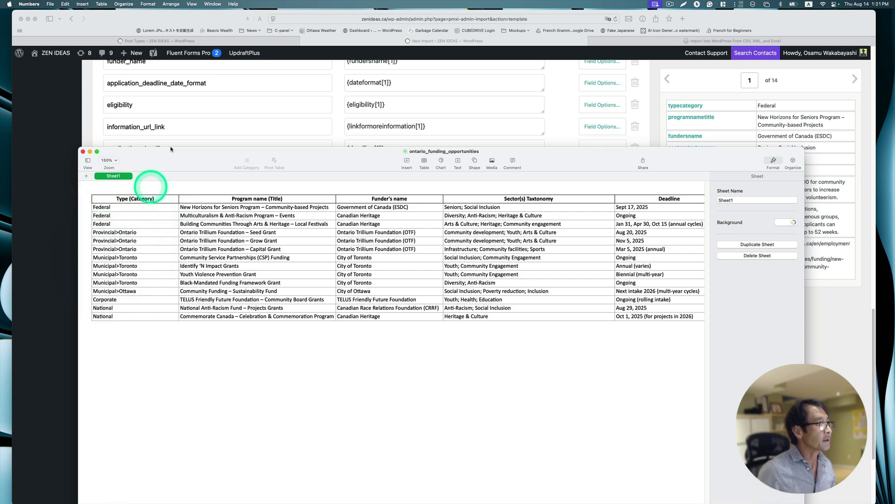
pyautogui.click(195, 135)
# Enable Funding Sectors, allow multiple sectors per funding opportunity after checking the spreadsheet, and map it to {sectorstaxtonomy[1]}.
pyautogui.scroll(-1, 369, 353)
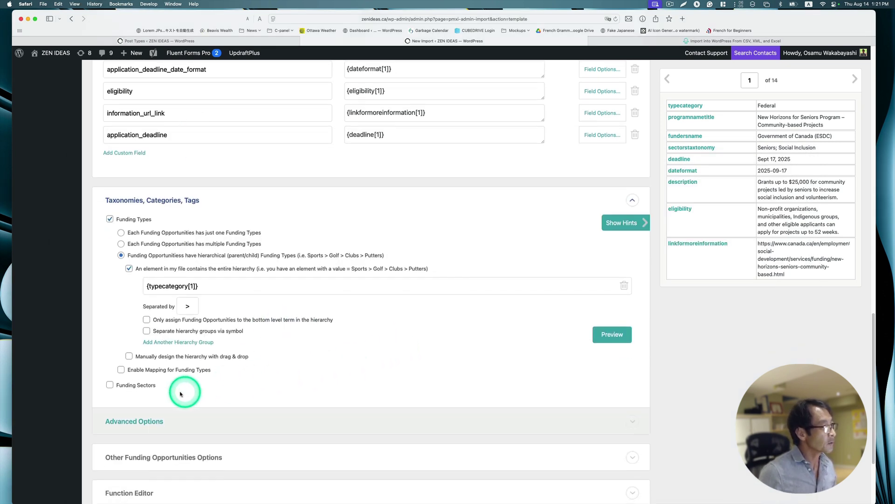
pyautogui.click(144, 386)
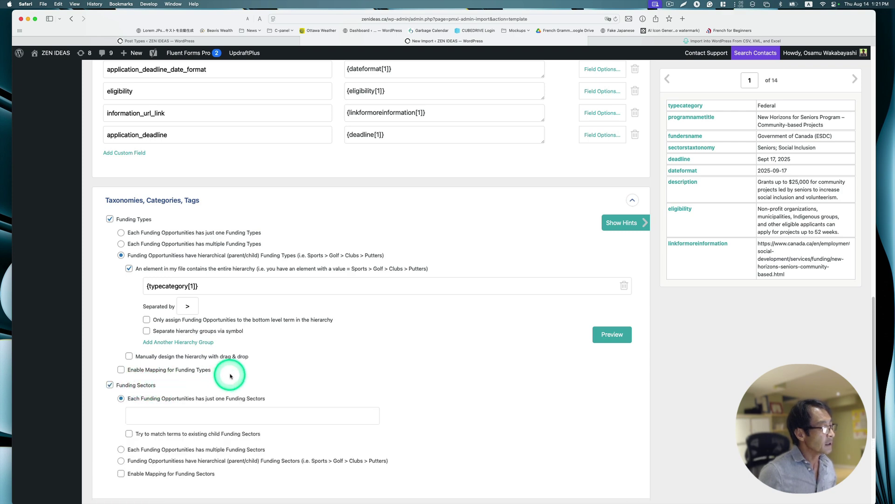
pyautogui.moveTo(290, 502)
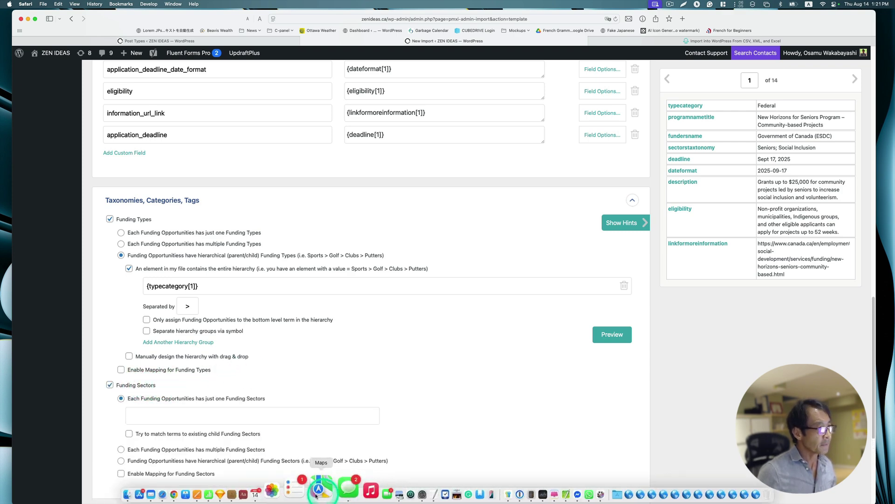
pyautogui.click(259, 494)
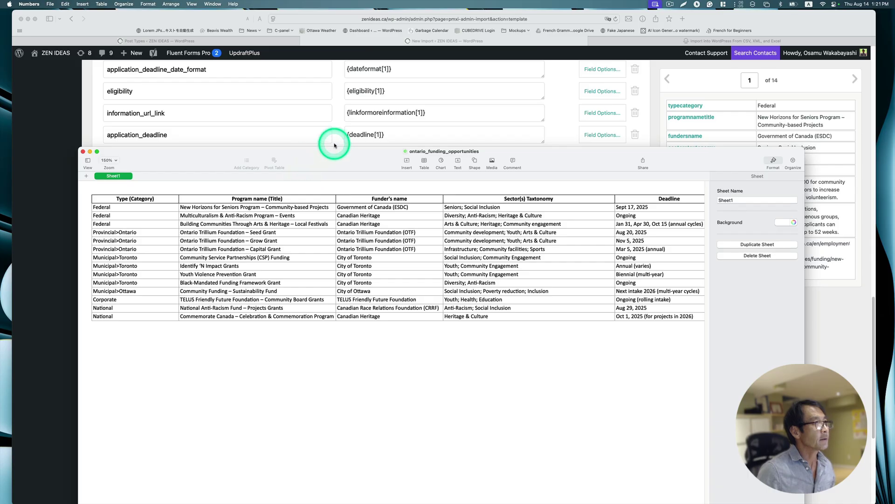
pyautogui.click(335, 145)
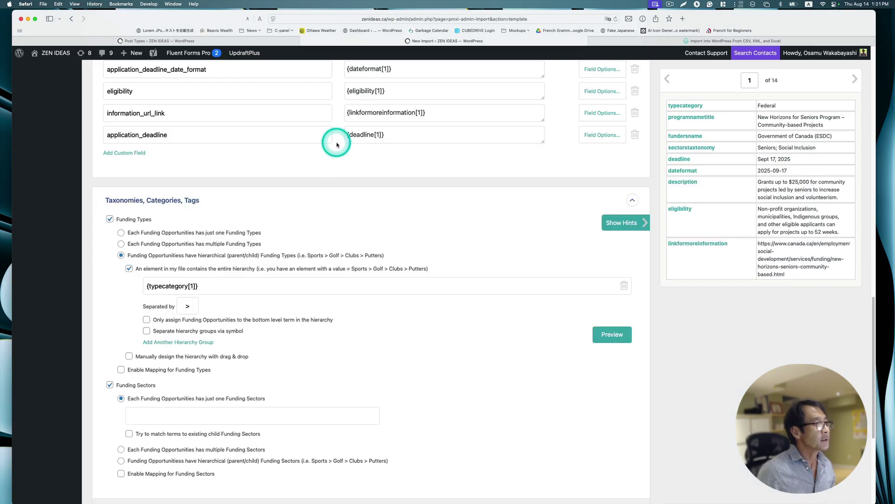
pyautogui.scroll(-1, 346, 386)
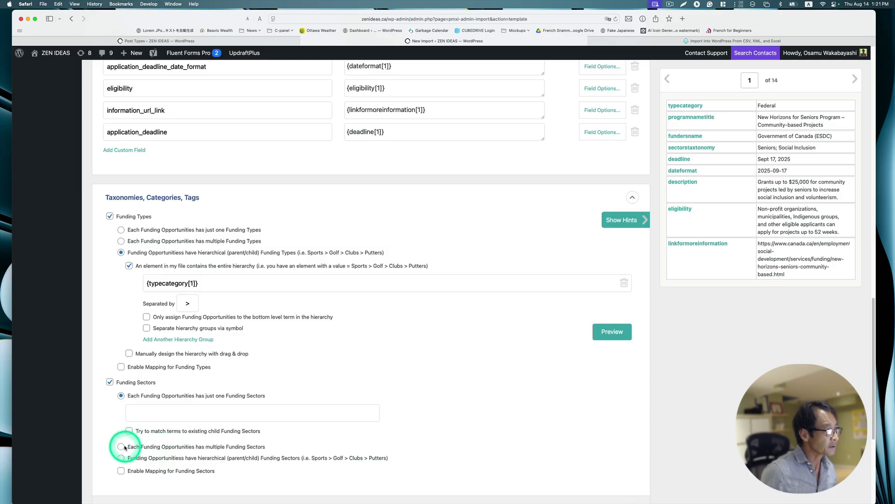
pyautogui.click(121, 446)
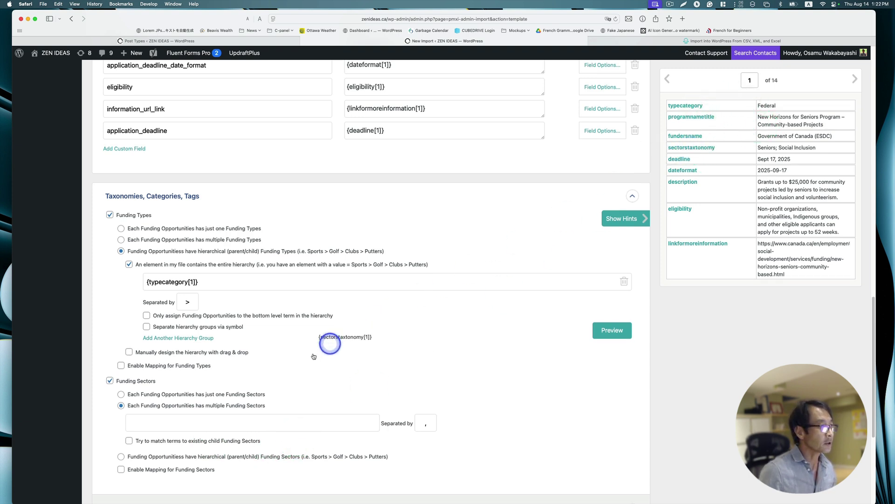
pyautogui.moveTo(207, 426); pyautogui.dragTo(208, 426)
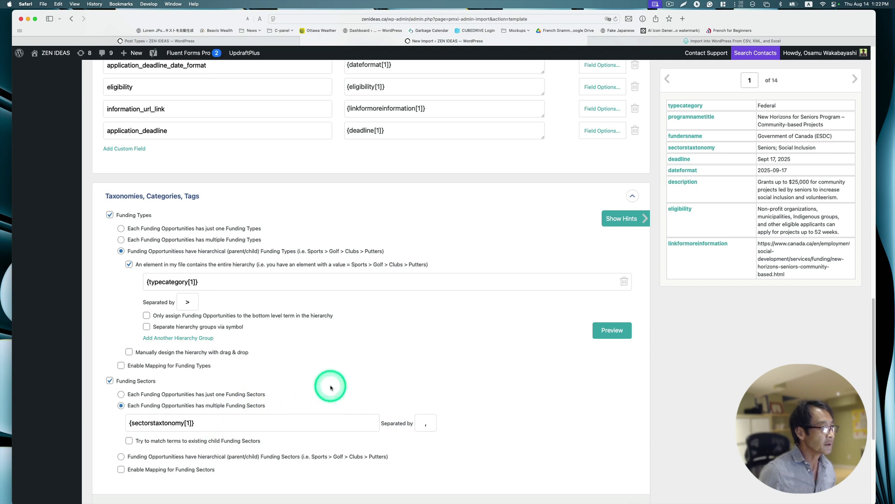
# Set the Funding Sectors separator to a semicolon and check it against the Sector(s) Taxtonomy column in the Numbers spreadsheet.
pyautogui.click(429, 424)
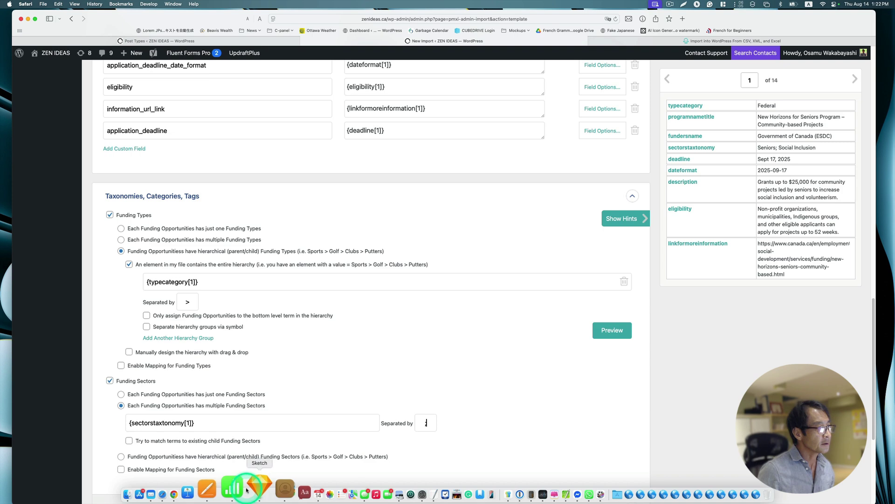
pyautogui.click(243, 489)
pyautogui.press('alt+super+m')
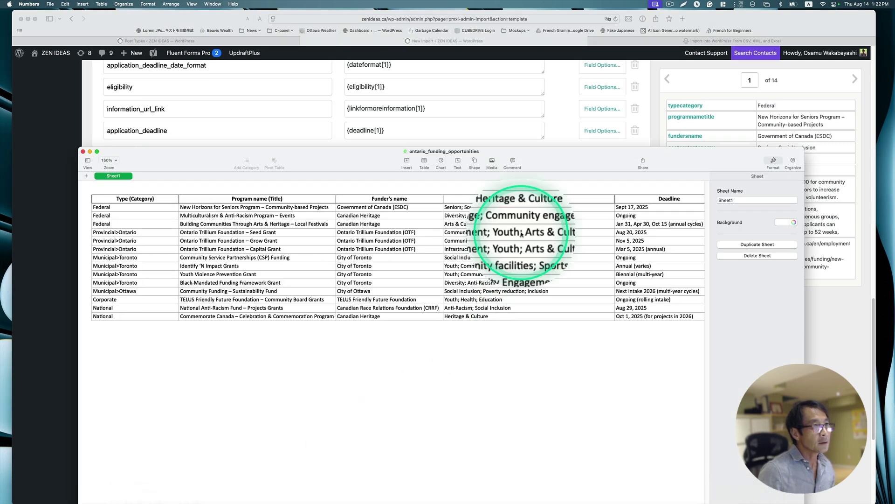
pyautogui.press('alt+super+m')
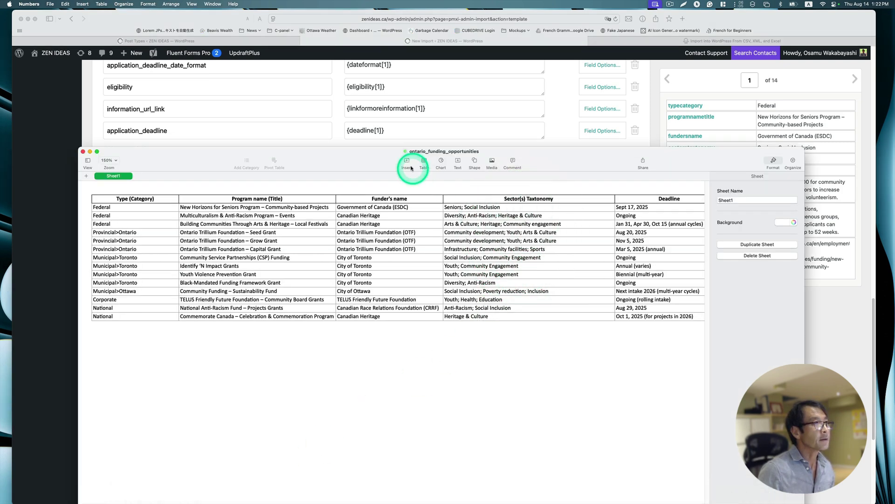
pyautogui.click(396, 146)
# Review the Other Funding Opportunities Options with their defaults kept, and continue to the import settings.
pyautogui.scroll(-4, 399, 400)
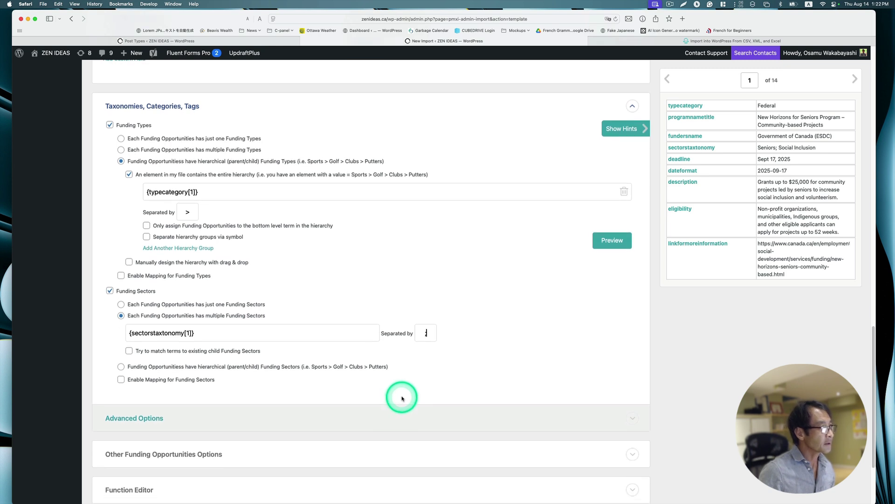
pyautogui.scroll(-3, 403, 395)
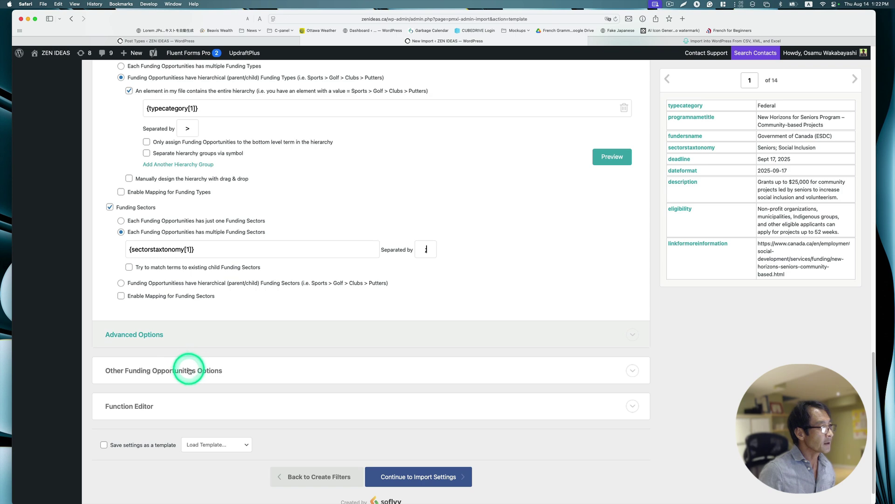
pyautogui.click(189, 371)
pyautogui.scroll(-5, 279, 391)
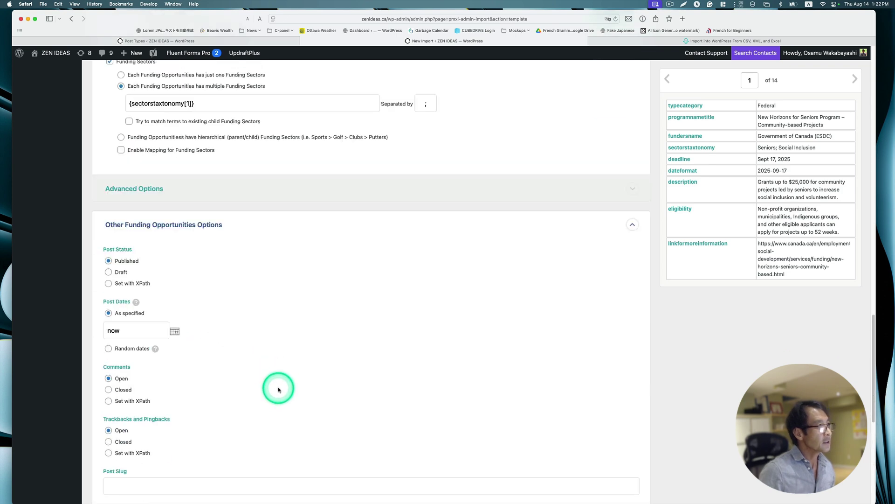
pyautogui.scroll(-4, 278, 389)
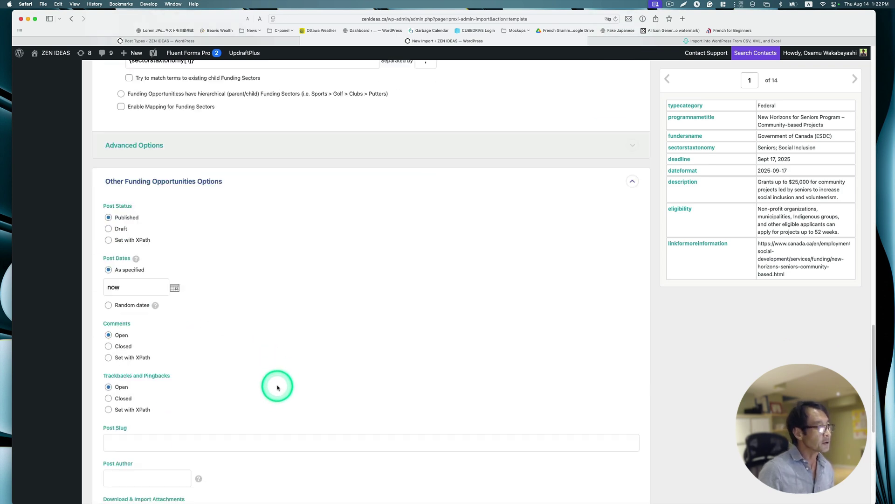
pyautogui.scroll(-10, 278, 385)
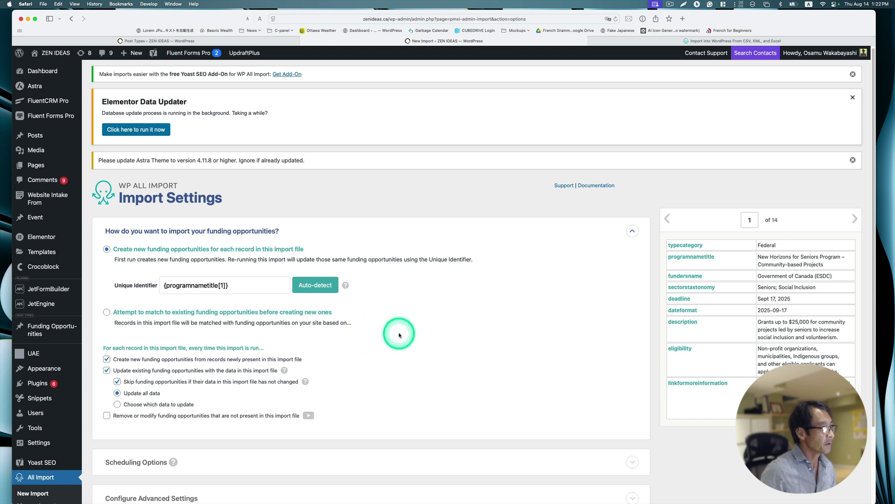
# Keep the import settings with {programnametitle[1]} as the unique identifier and continue to the confirmation page.
pyautogui.scroll(-4, 373, 333)
pyautogui.scroll(-1, 399, 334)
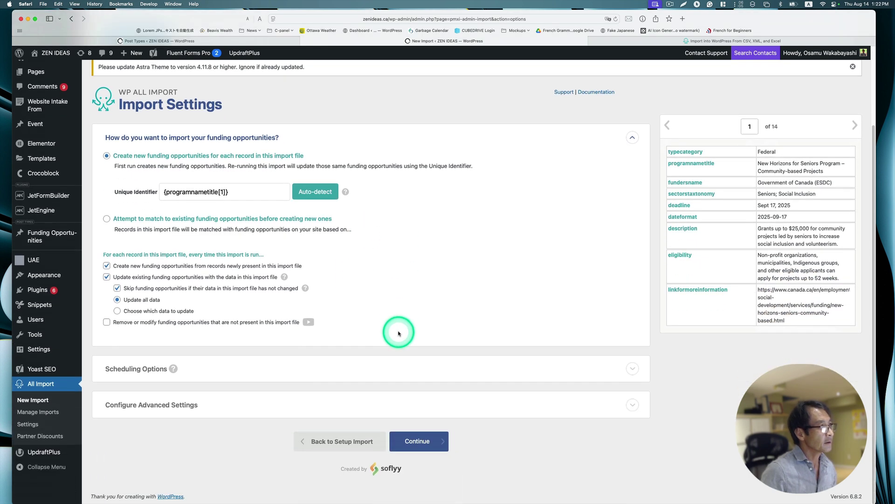
pyautogui.click(423, 443)
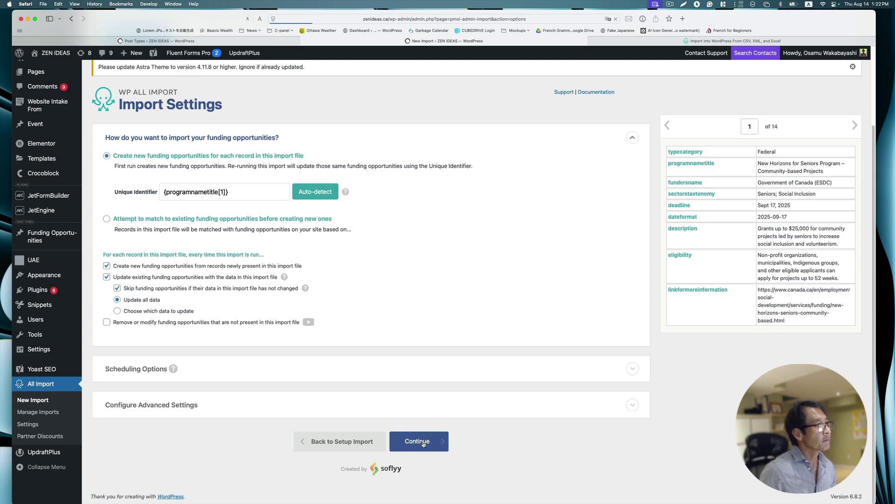
# Confirm and run the import, and open the Funding Opportunities post list.
pyautogui.scroll(-1, 437, 379)
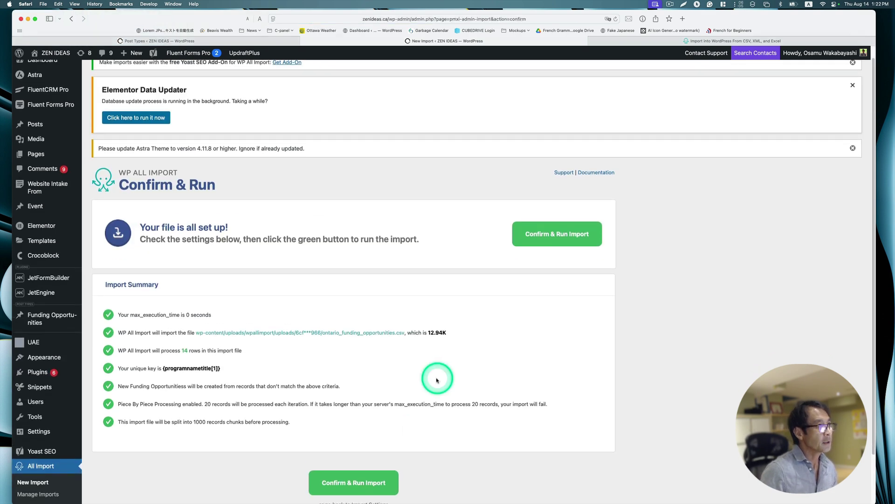
pyautogui.click(558, 231)
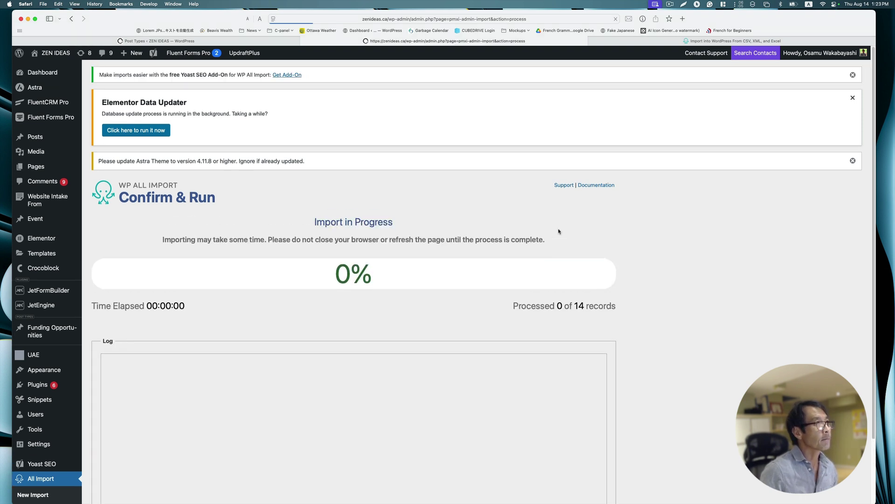
pyautogui.click(556, 229)
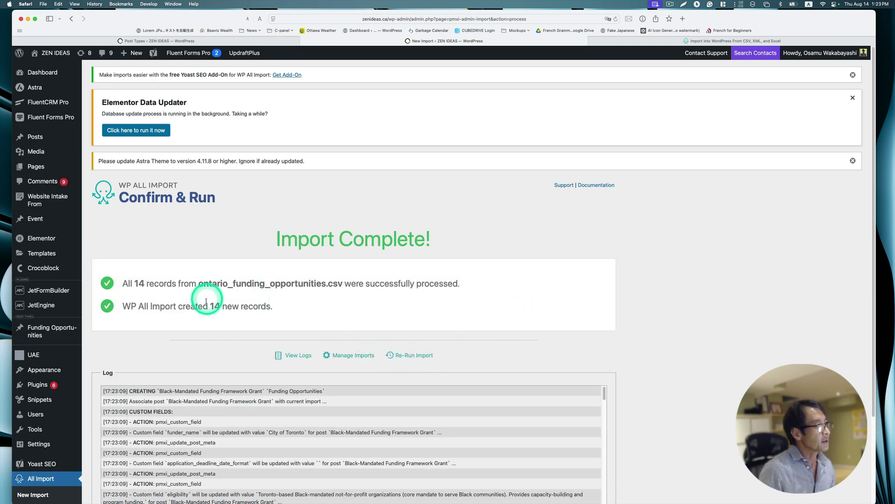
pyautogui.click(48, 332)
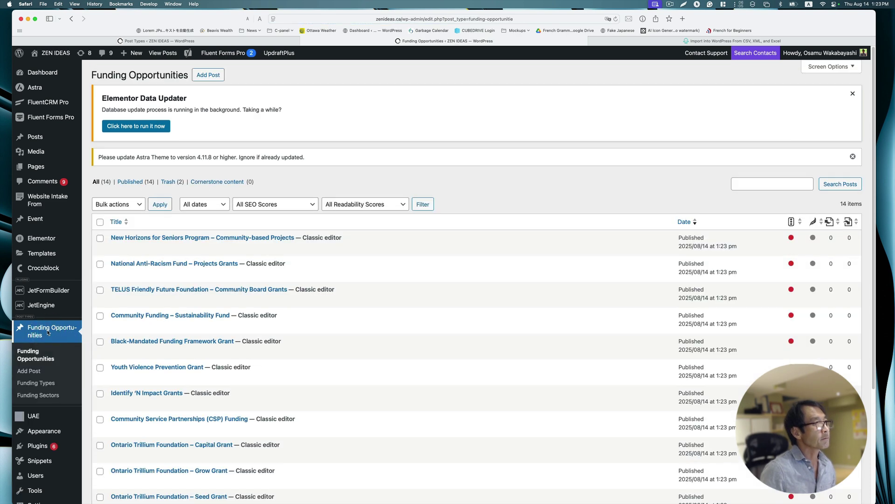
# Open the New Horizons for Seniors Program post in the classic editor and check its imported Settings fields, Funding Types and Funding Sectors.
pyautogui.click(182, 249)
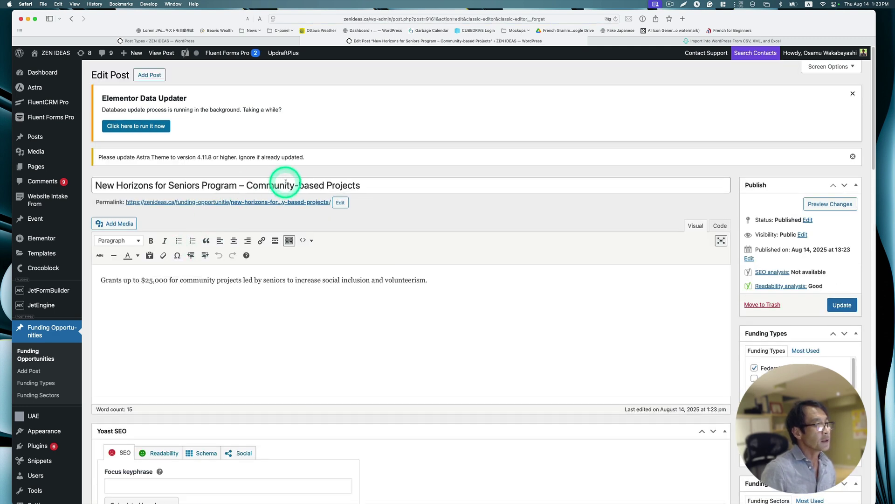
pyautogui.scroll(-15, 274, 301)
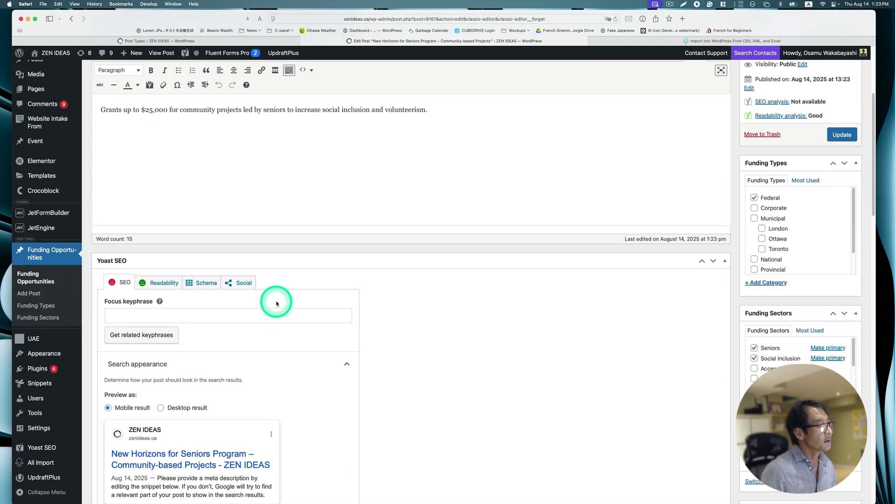
pyautogui.scroll(2, 276, 302)
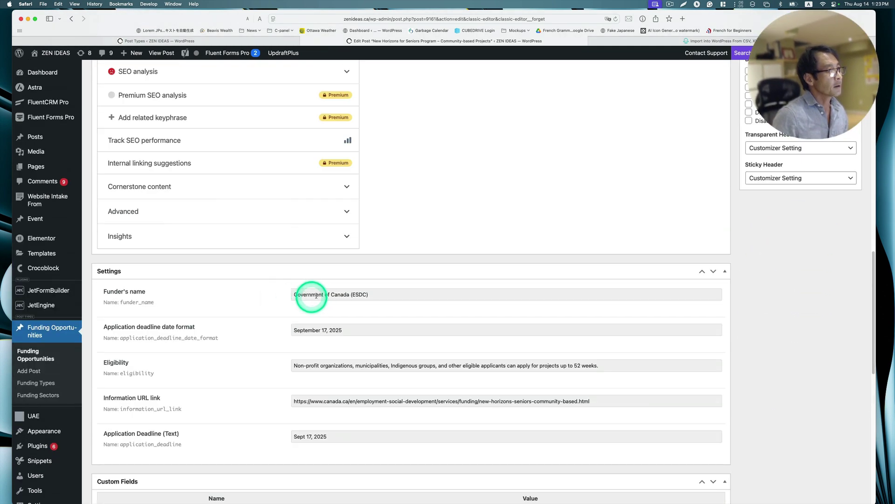
pyautogui.scroll(8, 762, 258)
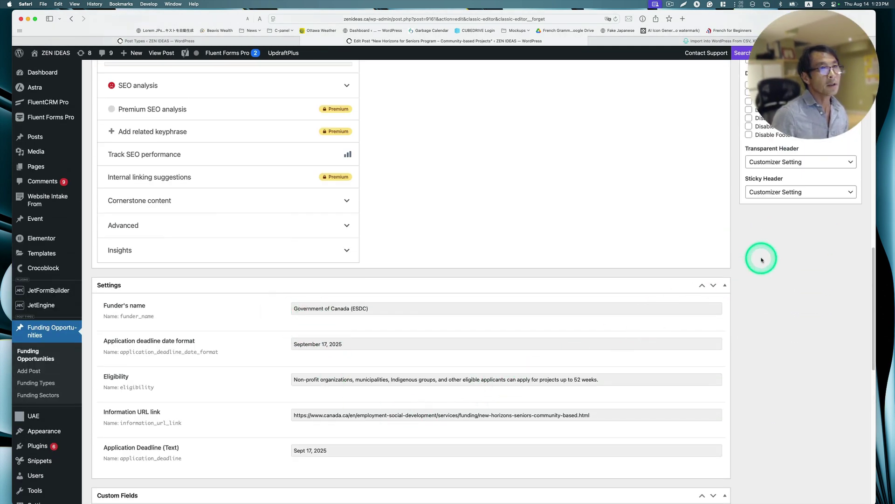
pyautogui.scroll(4, 763, 259)
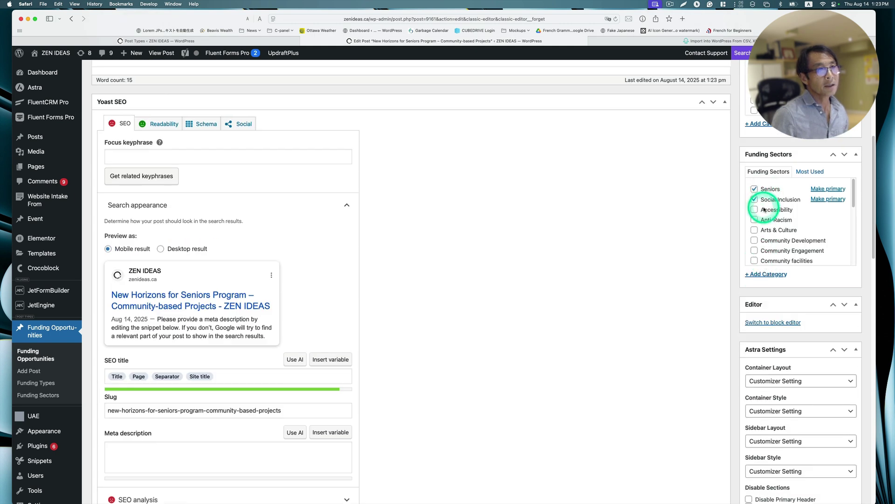
pyautogui.scroll(4, 765, 198)
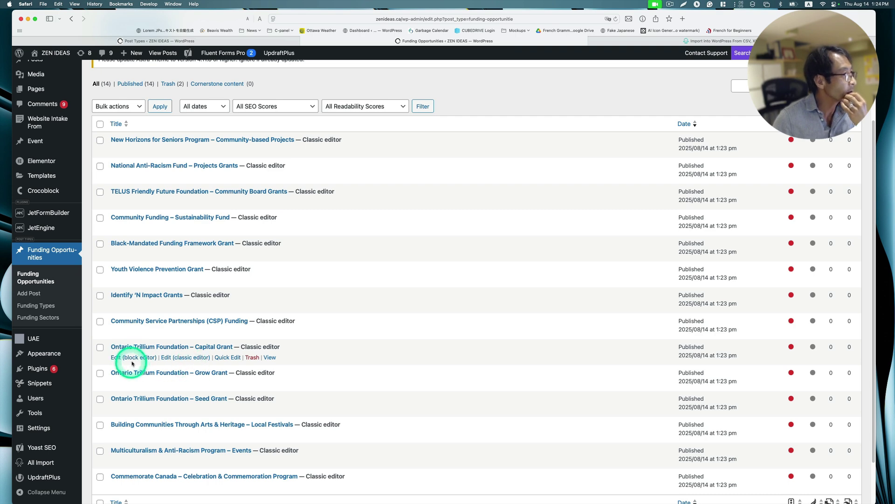
# Open the Ontario Trillium Foundation – Capital Grant post in the classic editor and review its custom fields and assigned funding taxonomies.
pyautogui.click(183, 358)
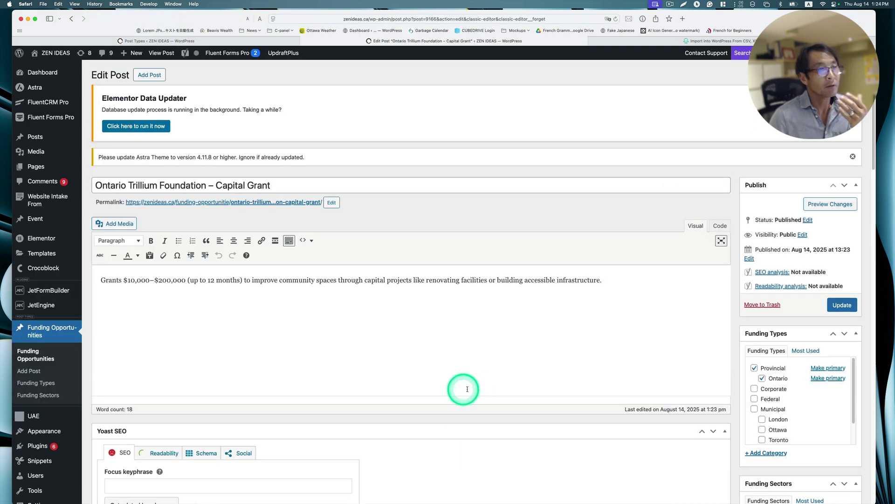
pyautogui.scroll(-5, 481, 381)
pyautogui.scroll(-10, 483, 385)
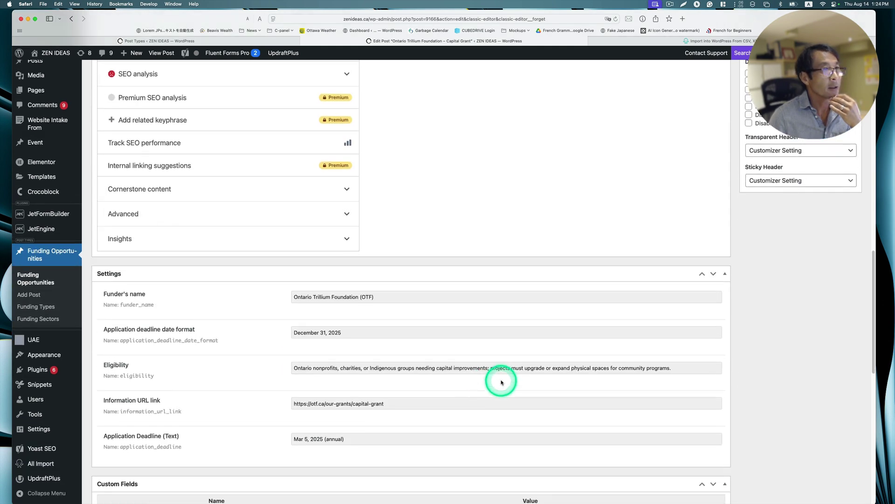
pyautogui.scroll(10, 485, 382)
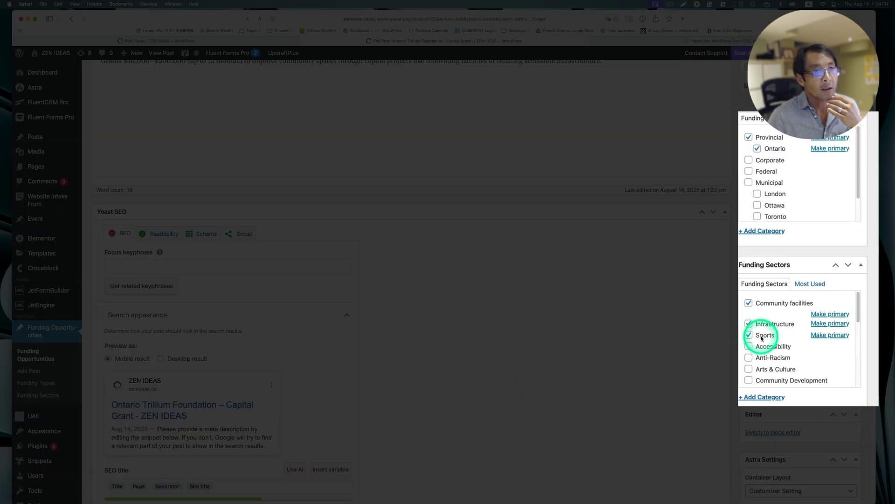
pyautogui.scroll(1, 761, 329)
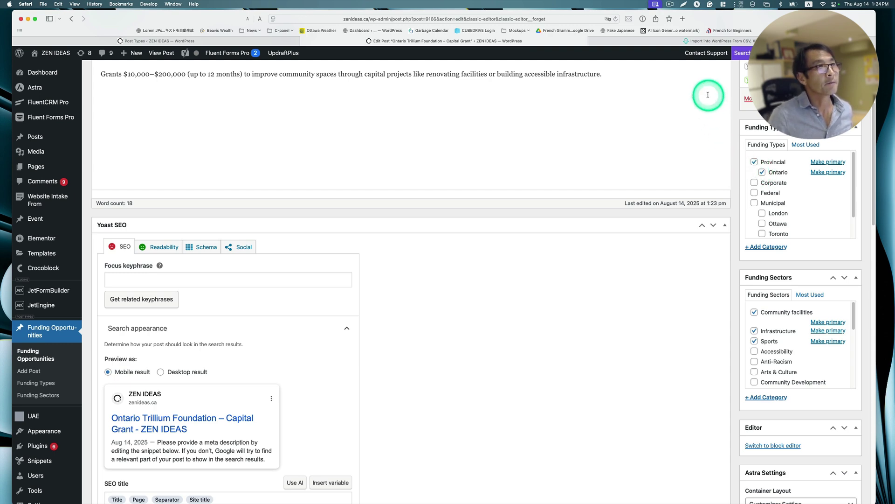
pyautogui.scroll(5, 659, 194)
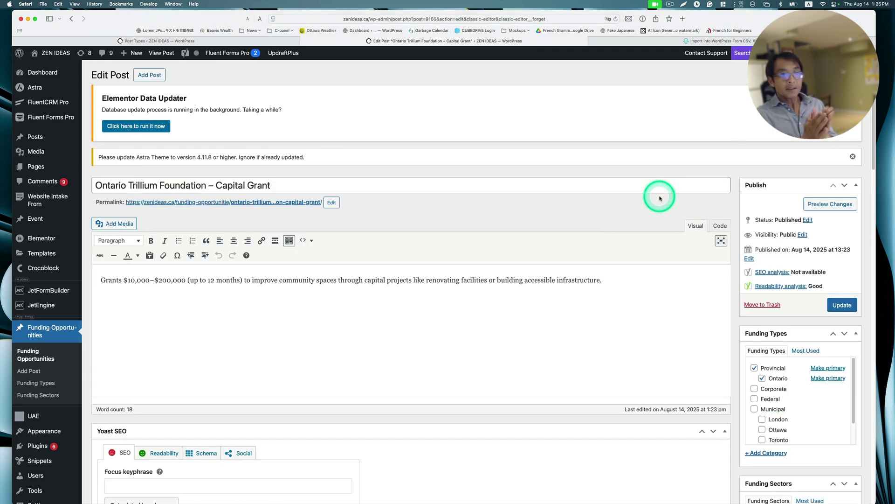